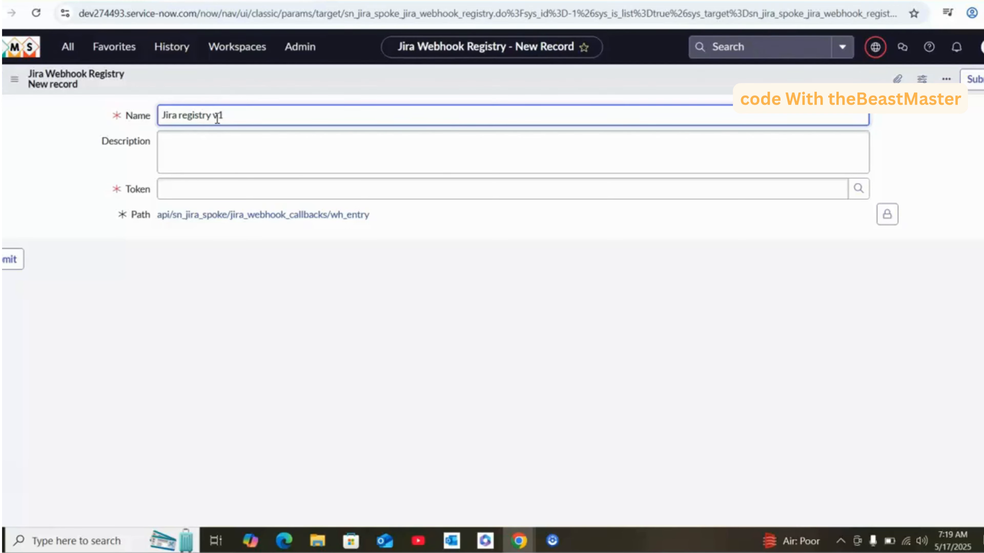
# - Copy the registry name "Jira registry v1" into the Description of the new Jira Webhook Registry record
pyautogui.tripleClick(217, 116)
pyautogui.hotkey('ctrl', 'c')
pyautogui.click(218, 145)
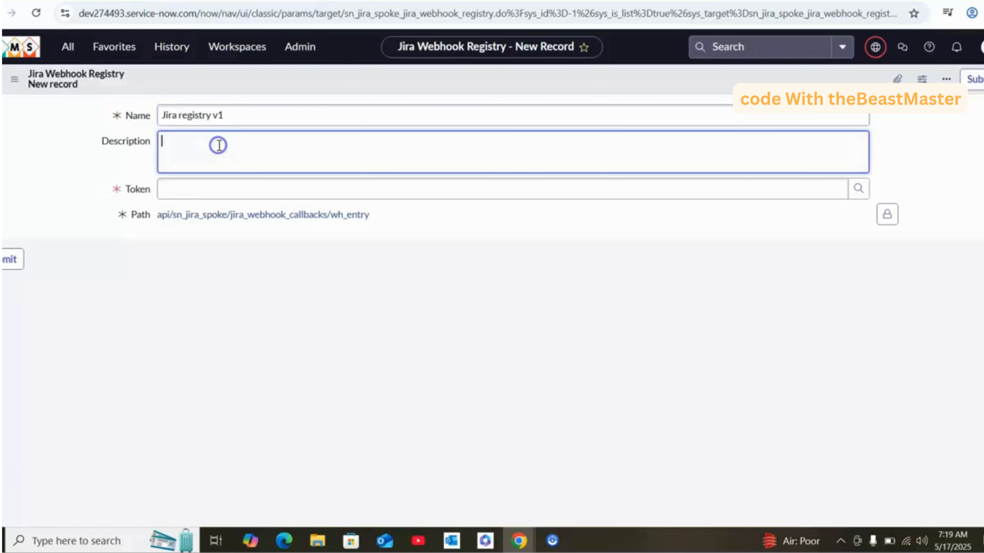
pyautogui.hotkey('ctrl', 'v')
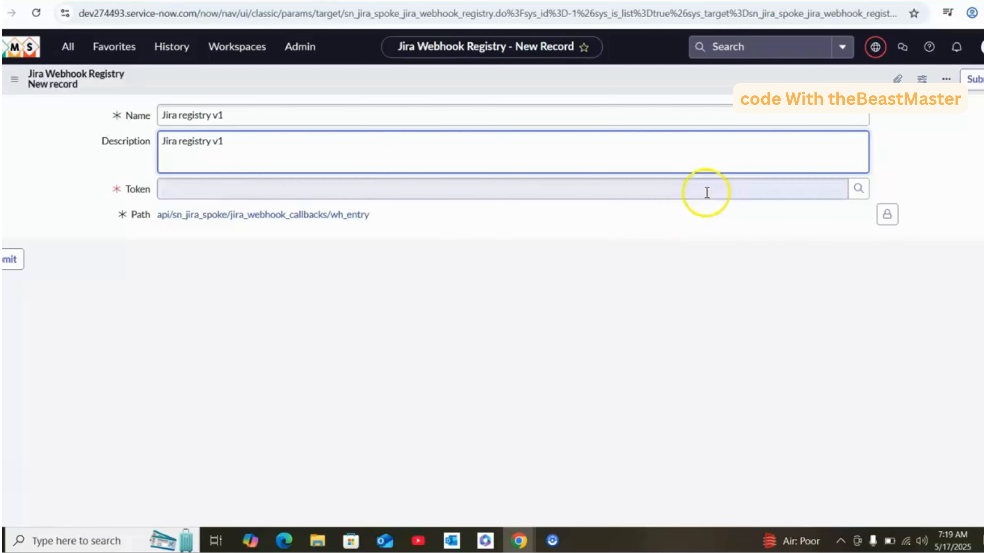
# - Create a token verification record named Jira_token for the registry's Token field, entering the token value, and submit it
pyautogui.click(857, 190)
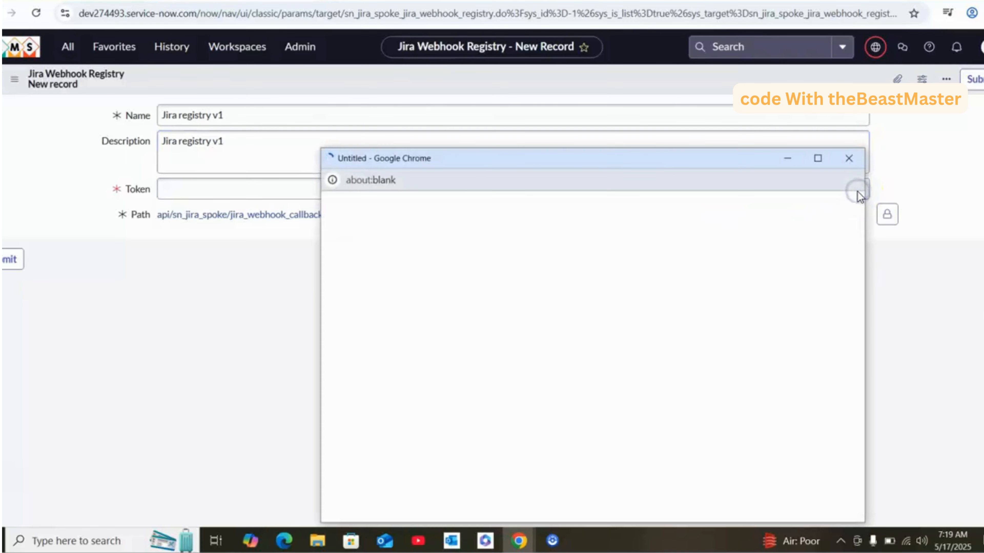
pyautogui.click(840, 207)
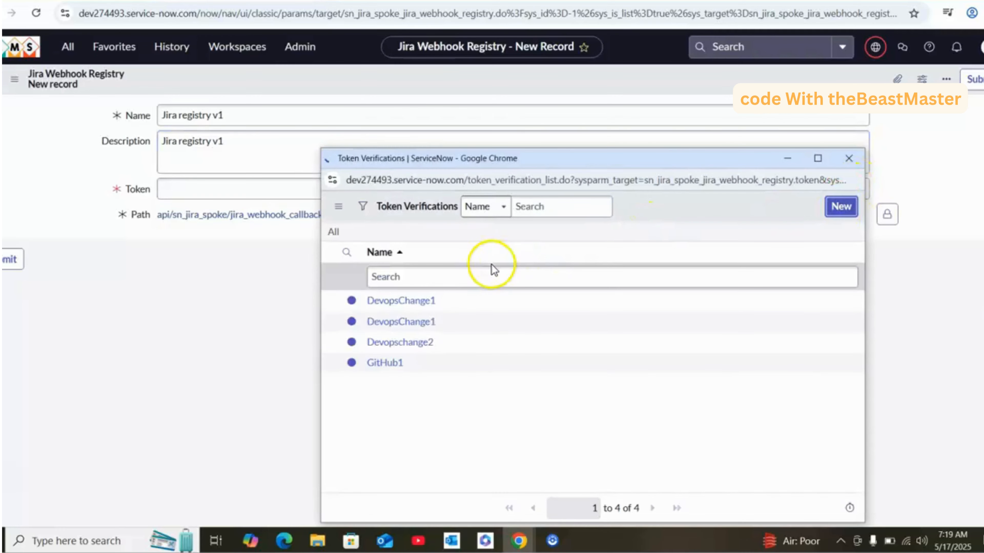
pyautogui.click(446, 243)
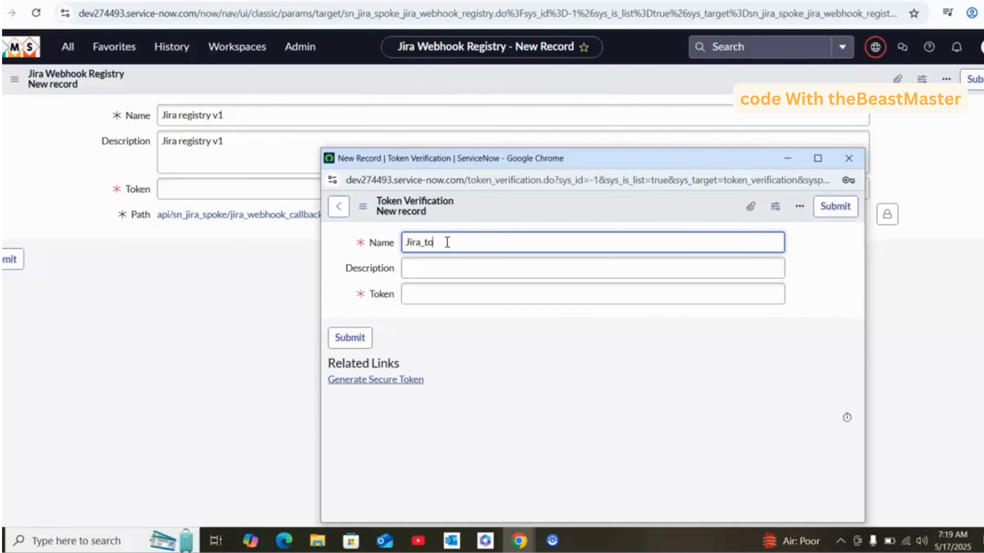
pyautogui.write('Jira_token')
pyautogui.press('Tab')
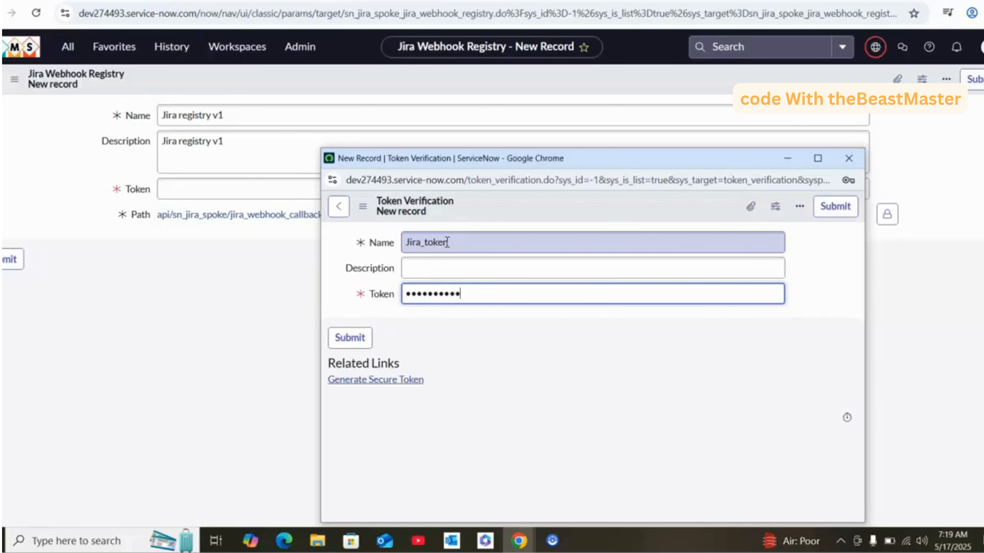
pyautogui.click(349, 344)
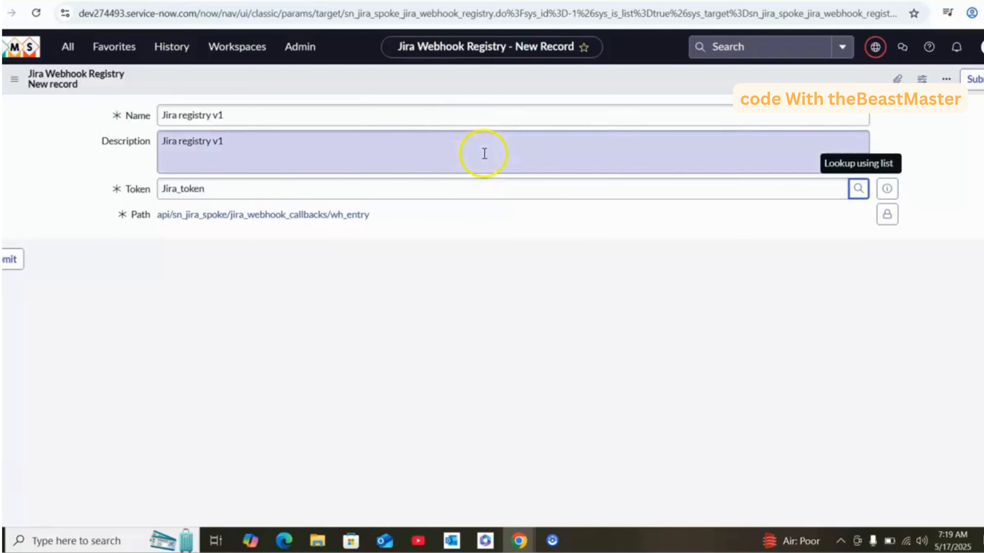
# - Save the Jira Webhook Registry record, then generate its callback URL and copy the full URL
pyautogui.rightClick(452, 75)
pyautogui.click(474, 78)
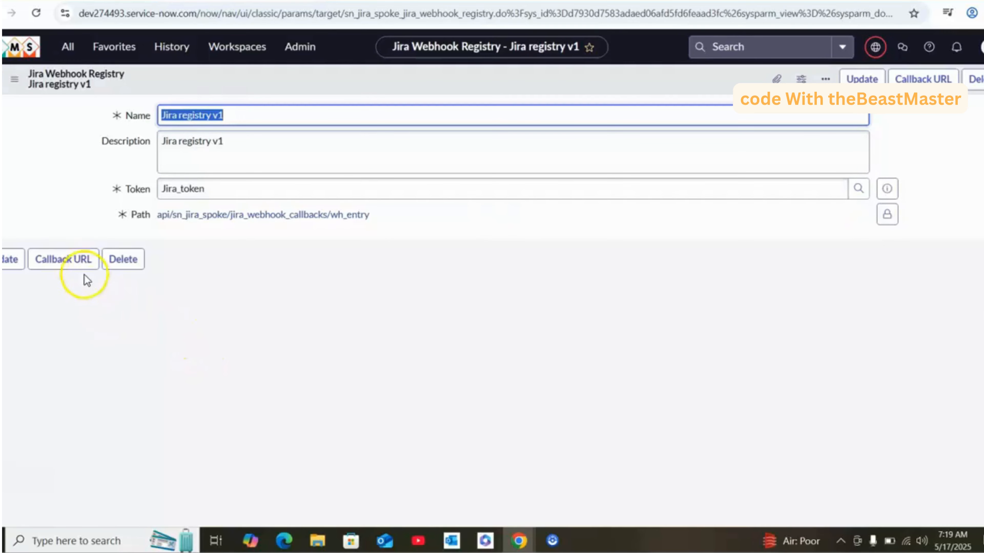
pyautogui.click(76, 260)
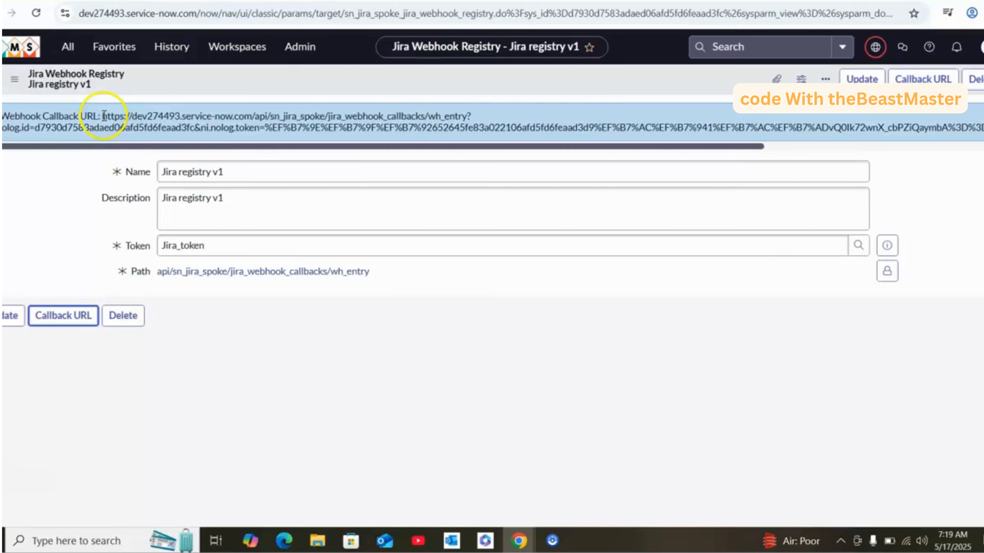
pyautogui.moveTo(103, 116); pyautogui.dragTo(982, 128)
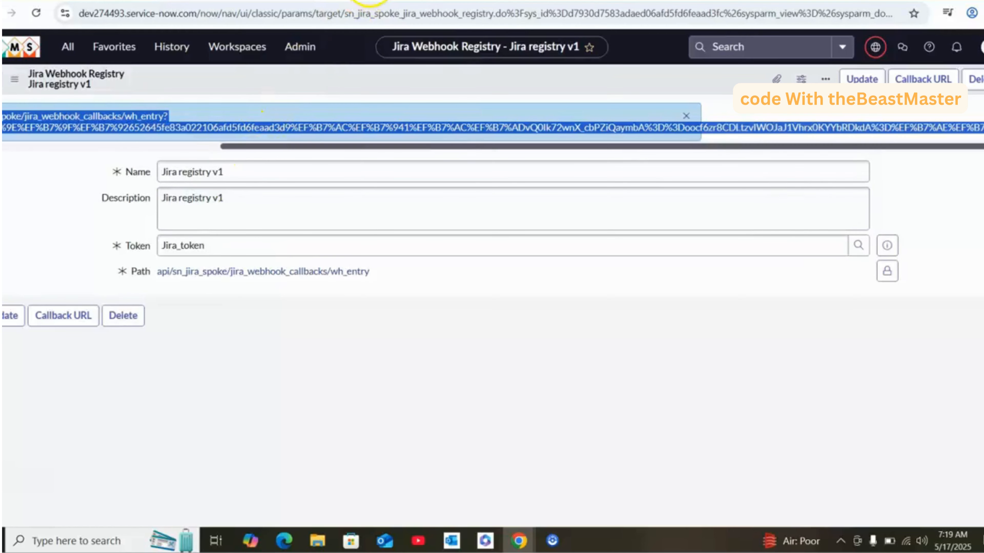
# - Switch to the Jira site and open the WebHooks page in the system administration settings
pyautogui.click(370, 1)
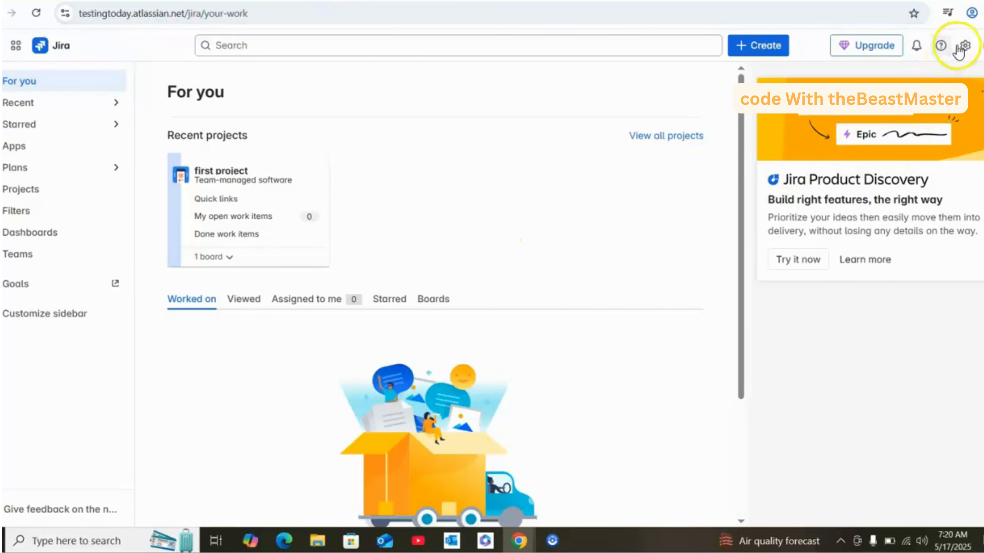
pyautogui.click(964, 47)
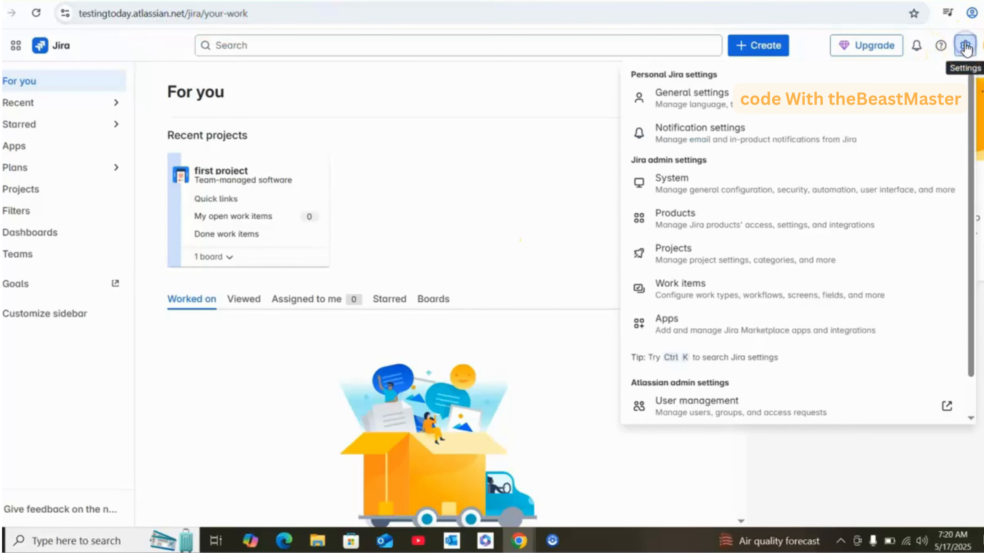
pyautogui.click(690, 186)
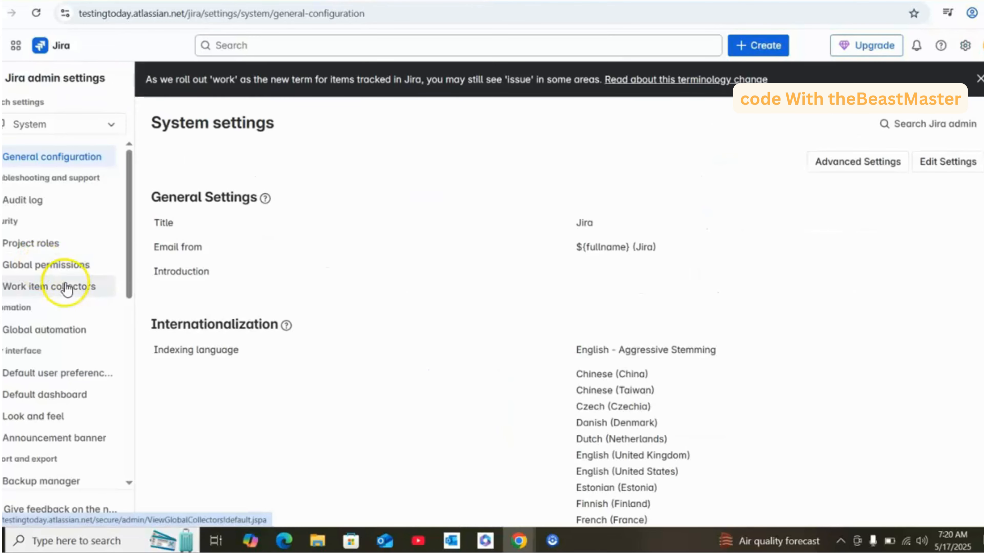
pyautogui.scroll(-10, 67, 289)
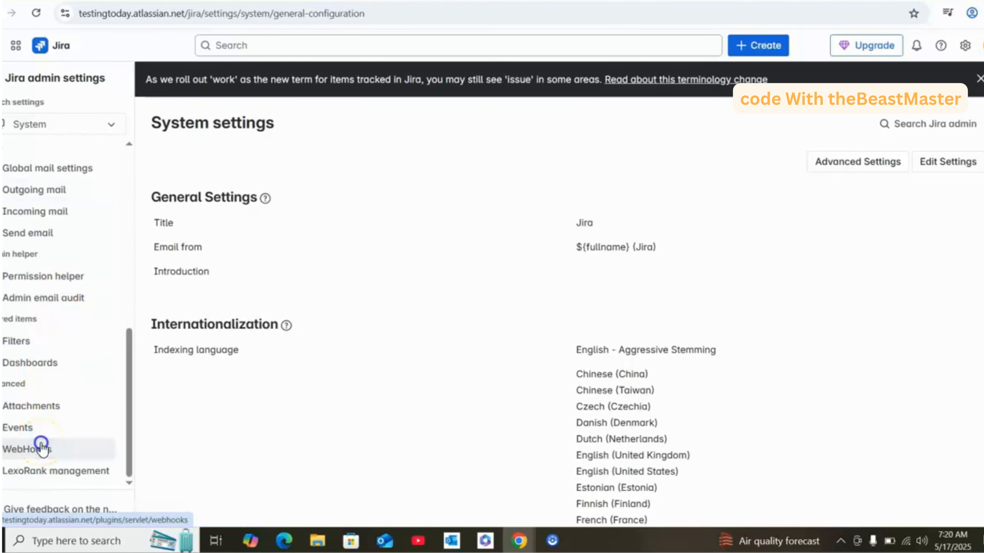
pyautogui.click(42, 449)
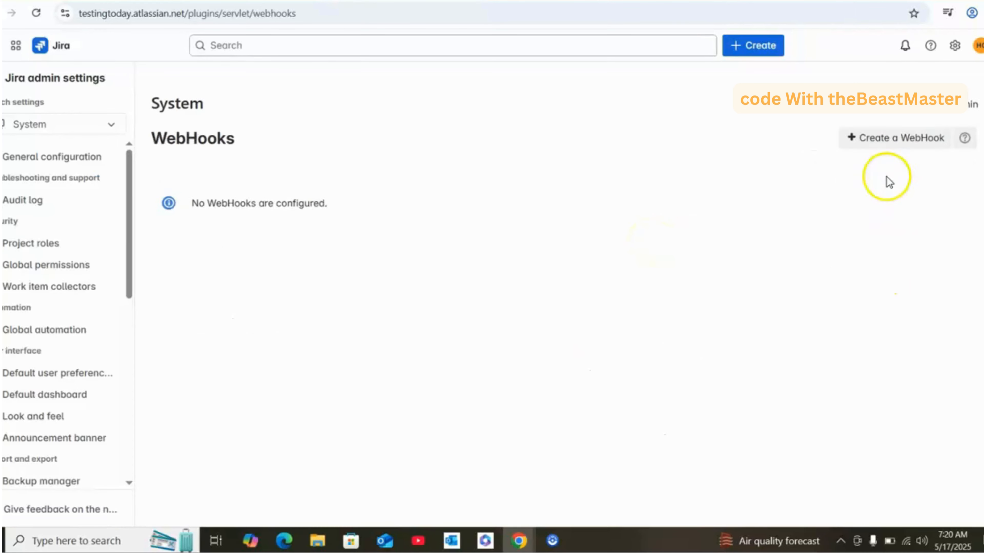
# - Start a new webhook in Jira and name it "Servicenow conn"
pyautogui.click(891, 179)
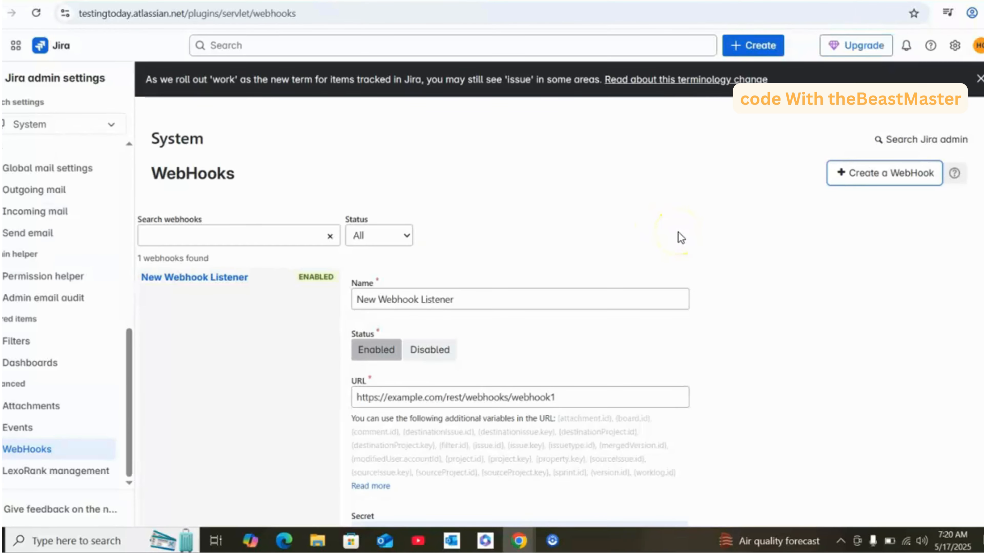
pyautogui.scroll(-2, 221, 306)
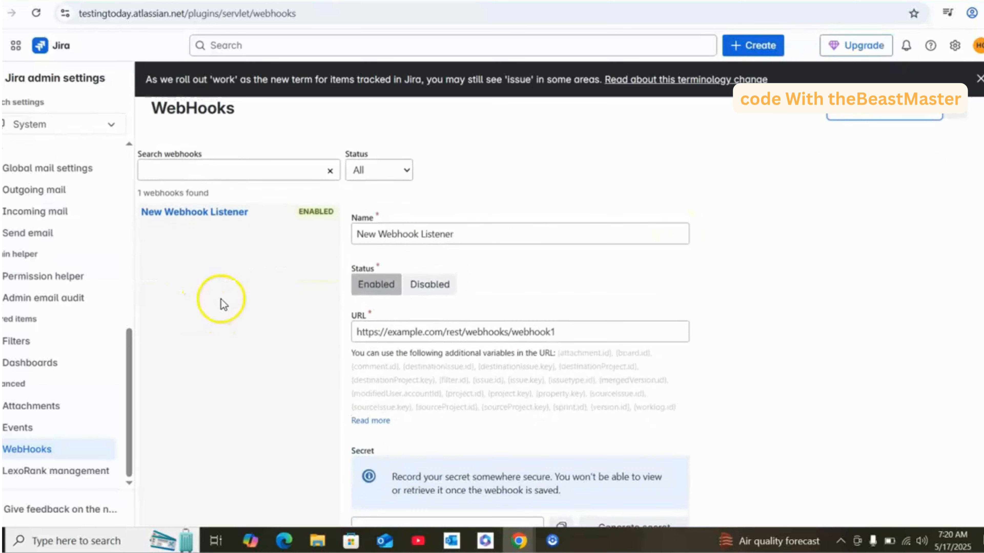
pyautogui.click(451, 232)
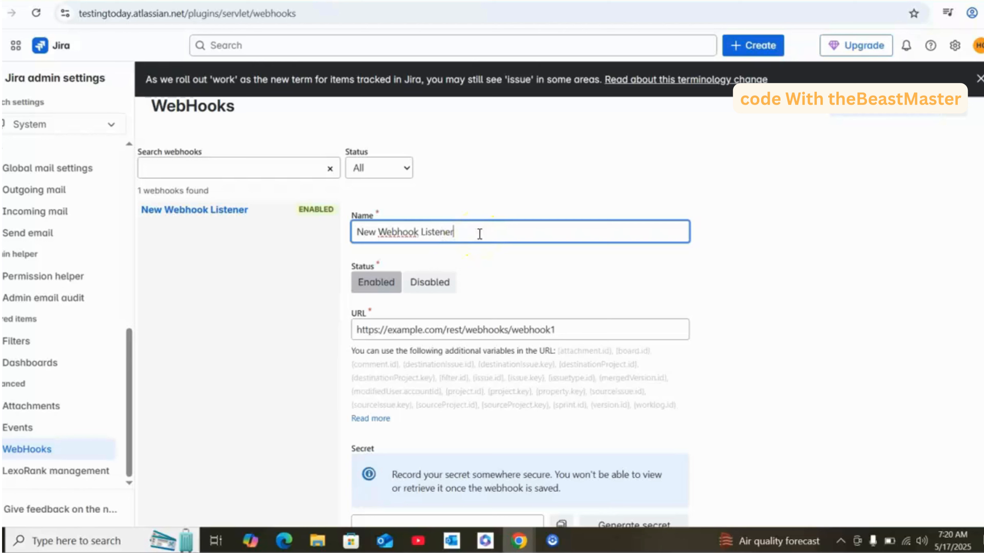
pyautogui.moveTo(479, 234); pyautogui.dragTo(286, 237)
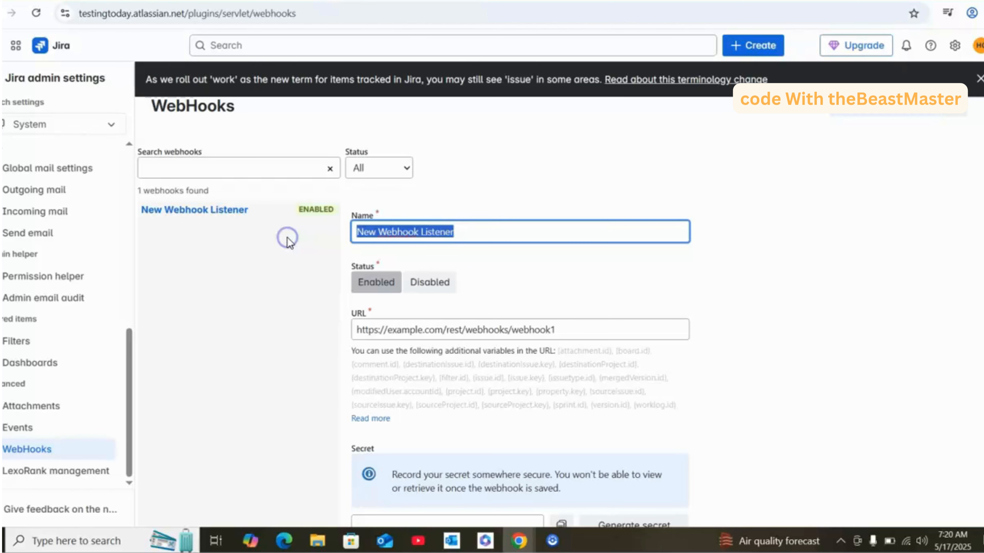
pyautogui.write('Servicenow conn')
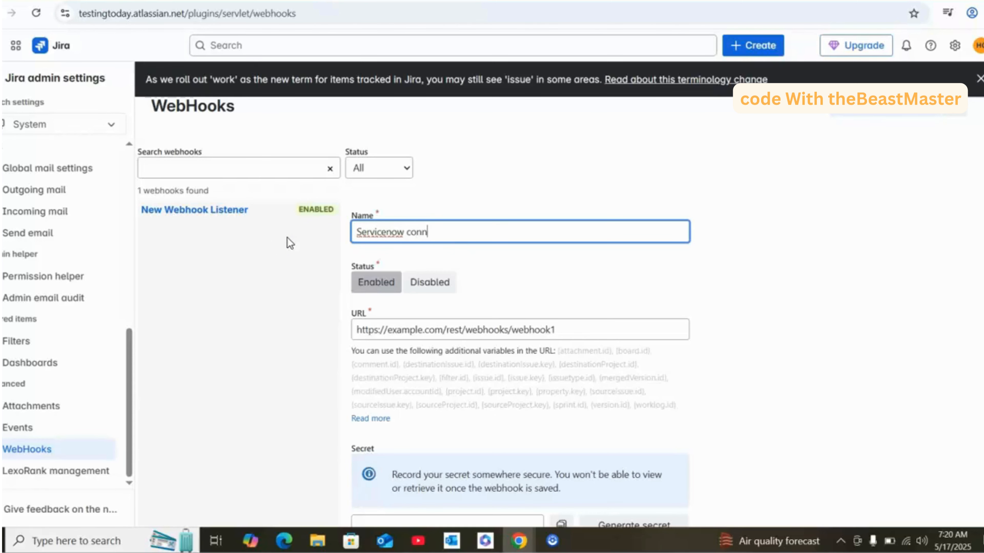
# - Replace the webhook's example URL with the copied ServiceNow callback URL, including its token
pyautogui.scroll(-2, 294, 244)
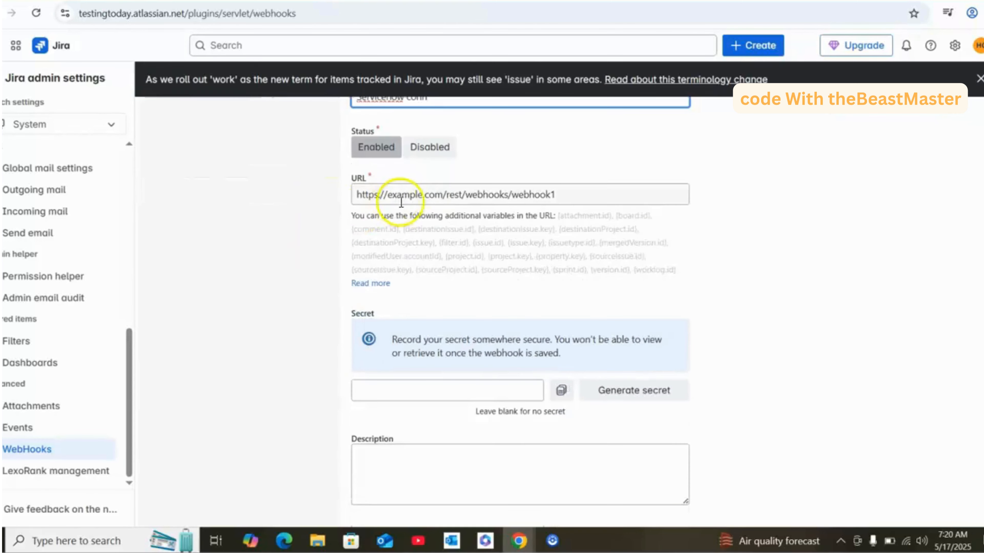
pyautogui.click(434, 194)
pyautogui.tripleClick(434, 195)
pyautogui.hotkey('ctrl', 'v')
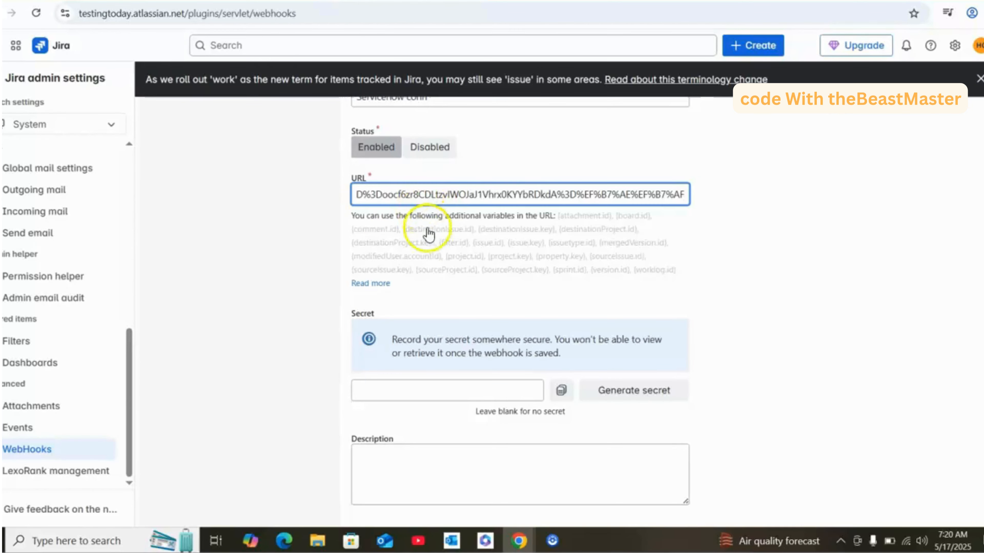
# - Enable the created, updated and deleted events for issues on the webhook
pyautogui.scroll(-1, 445, 247)
pyautogui.scroll(-3, 445, 247)
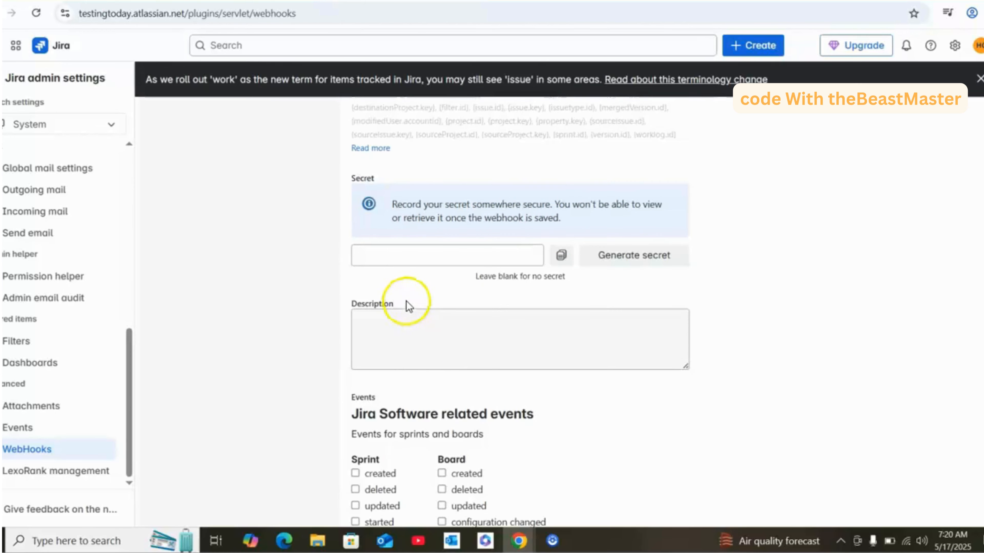
pyautogui.scroll(-5, 404, 303)
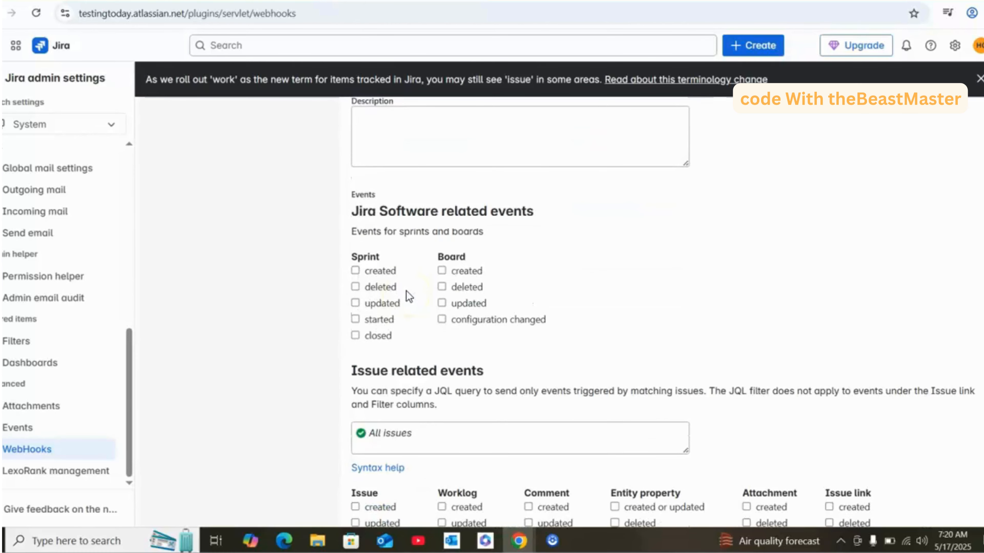
pyautogui.scroll(-3, 406, 291)
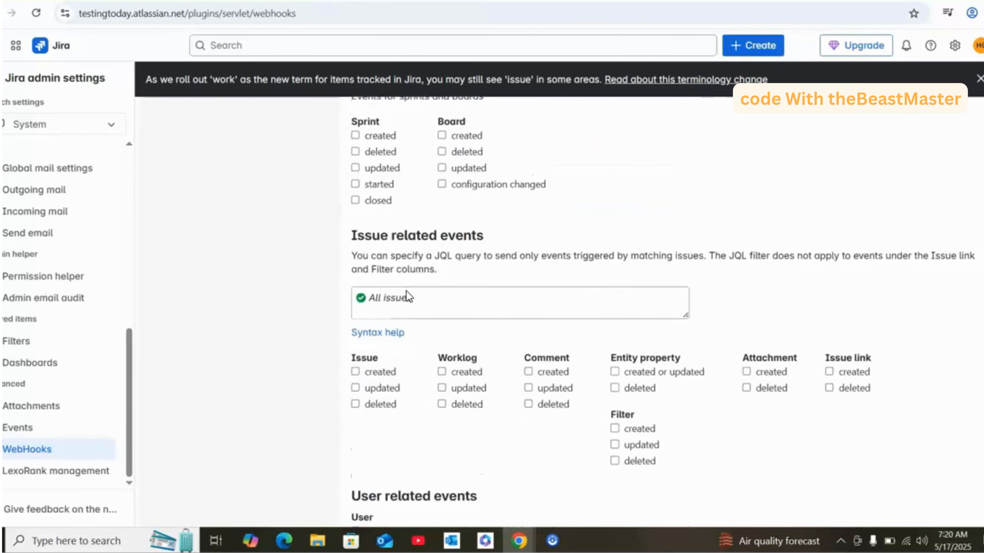
pyautogui.scroll(-3, 406, 291)
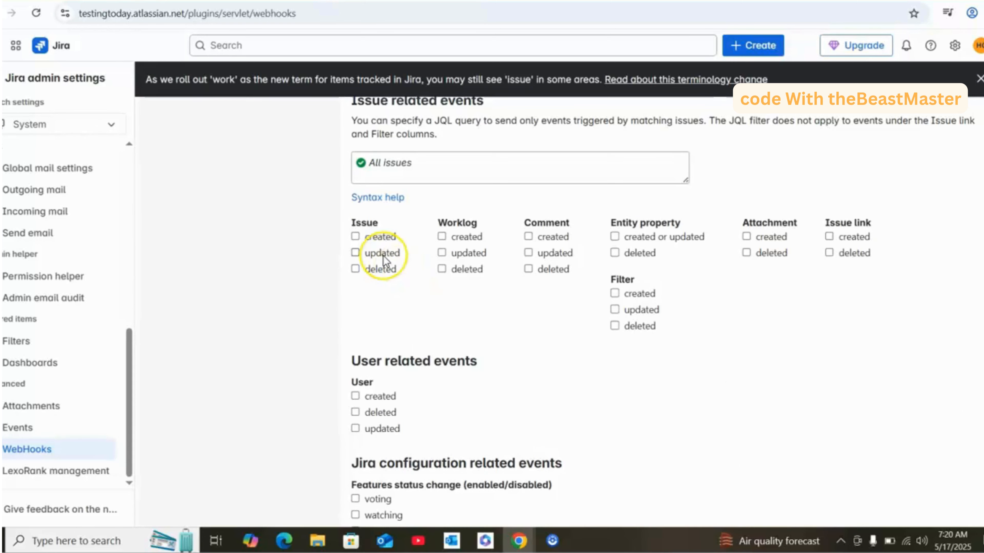
pyautogui.click(355, 237)
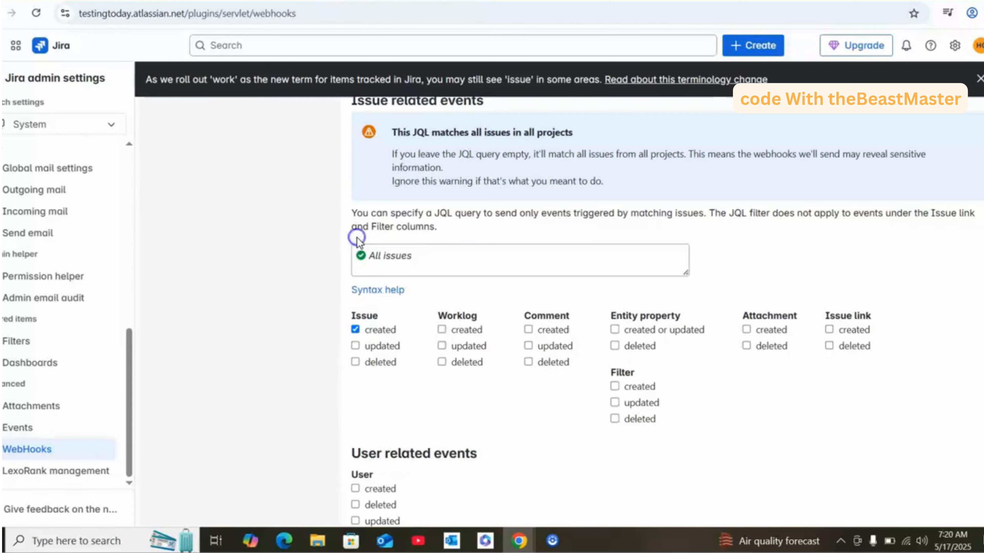
pyautogui.click(355, 345)
pyautogui.click(355, 362)
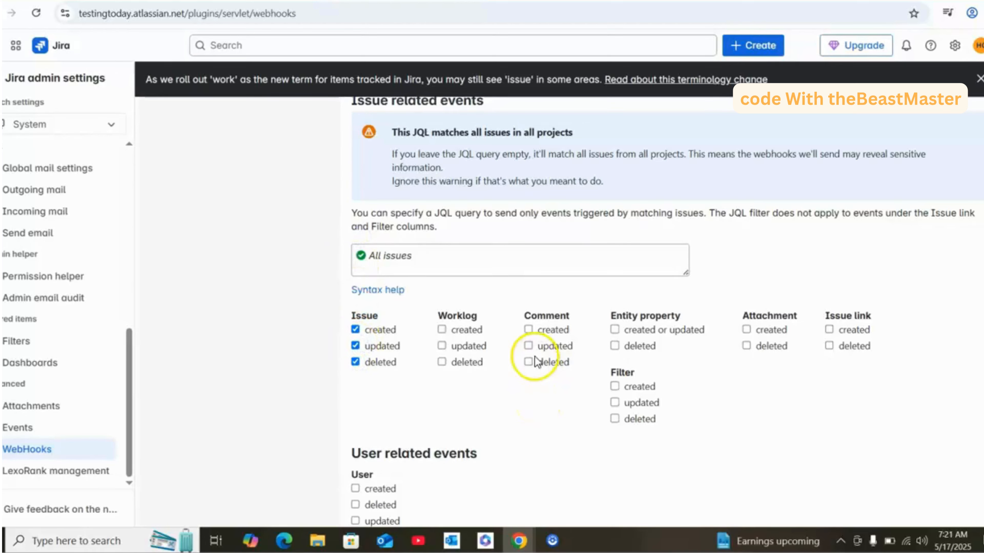
# - Enable the created, updated and deleted comment events and the created and deleted attachment events
pyautogui.click(529, 330)
pyautogui.click(529, 350)
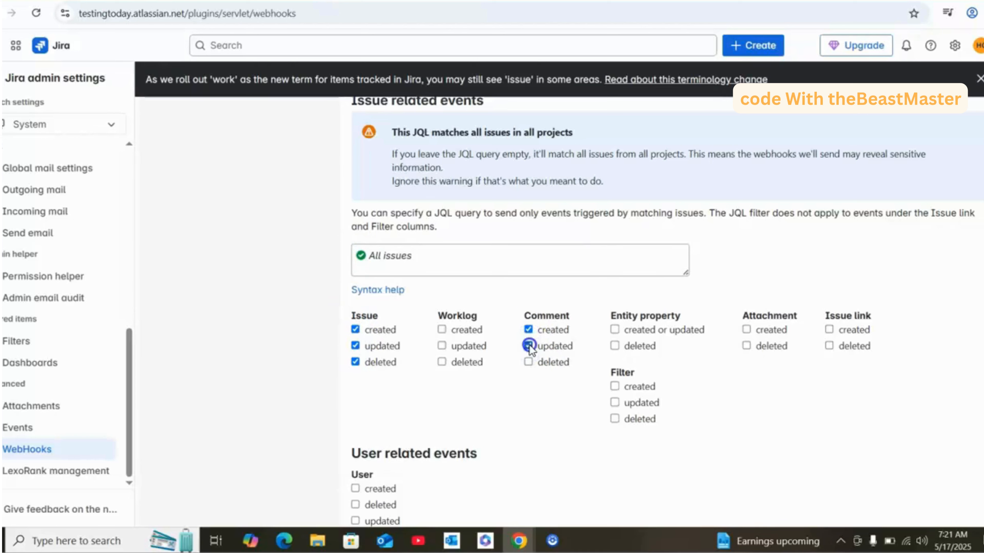
pyautogui.click(528, 362)
pyautogui.scroll(-5, 486, 399)
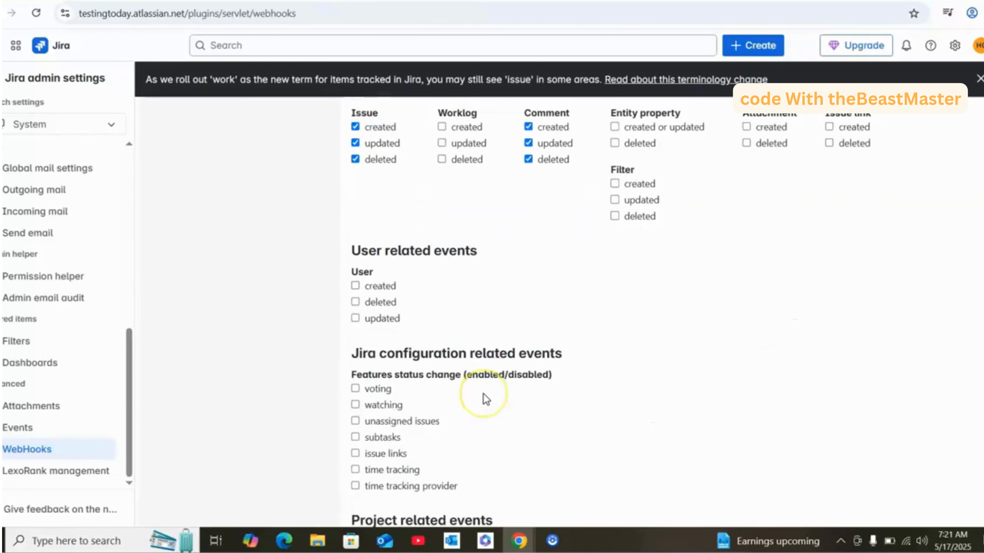
pyautogui.scroll(3, 486, 399)
pyautogui.click(746, 262)
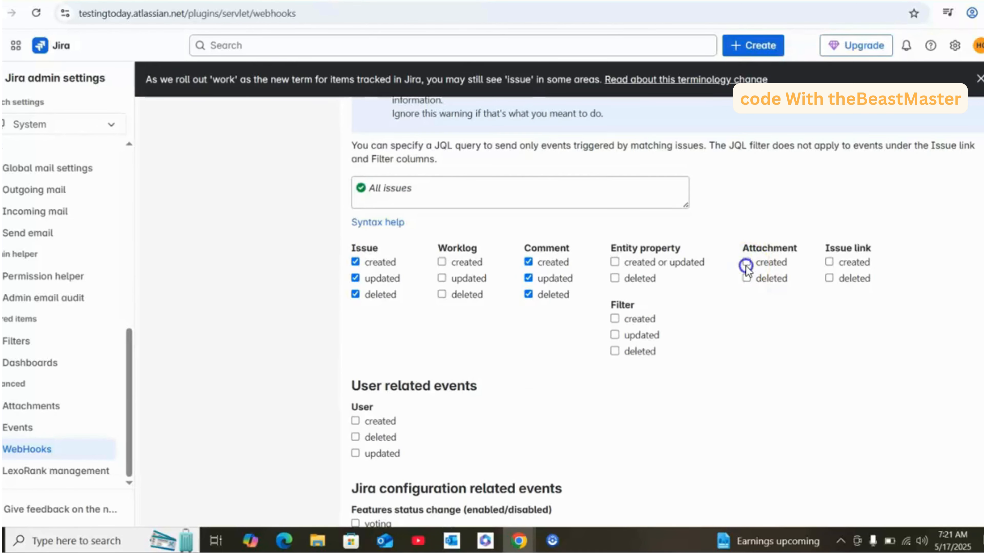
pyautogui.click(746, 279)
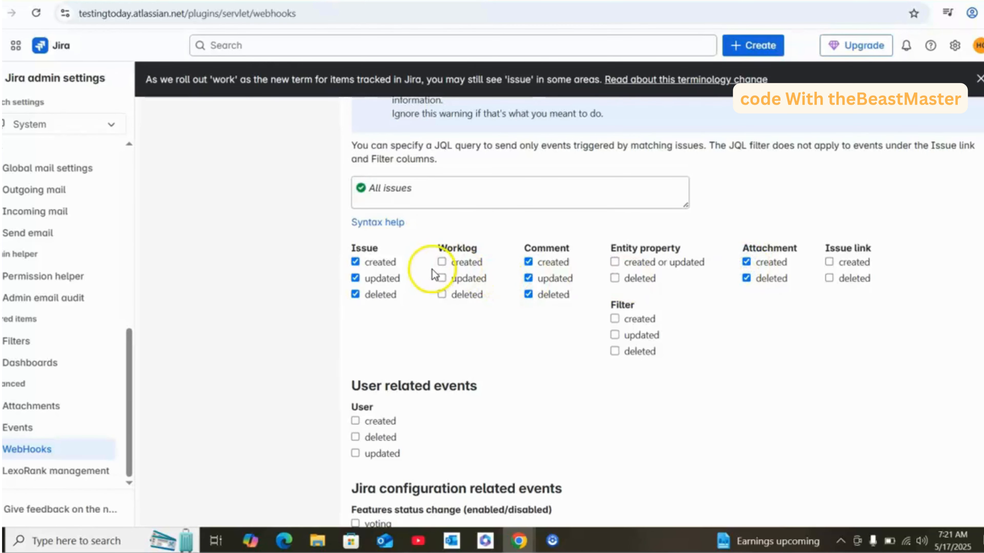
# - Enable the project created, updated and deleted events and the version released, unreleased and created events on the webhook
pyautogui.scroll(-10, 433, 323)
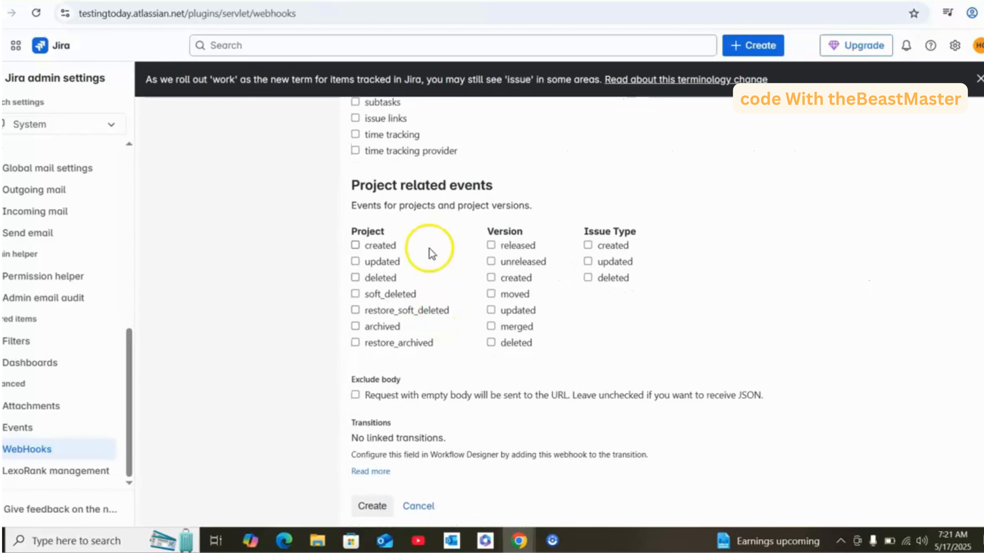
pyautogui.click(354, 246)
pyautogui.click(355, 261)
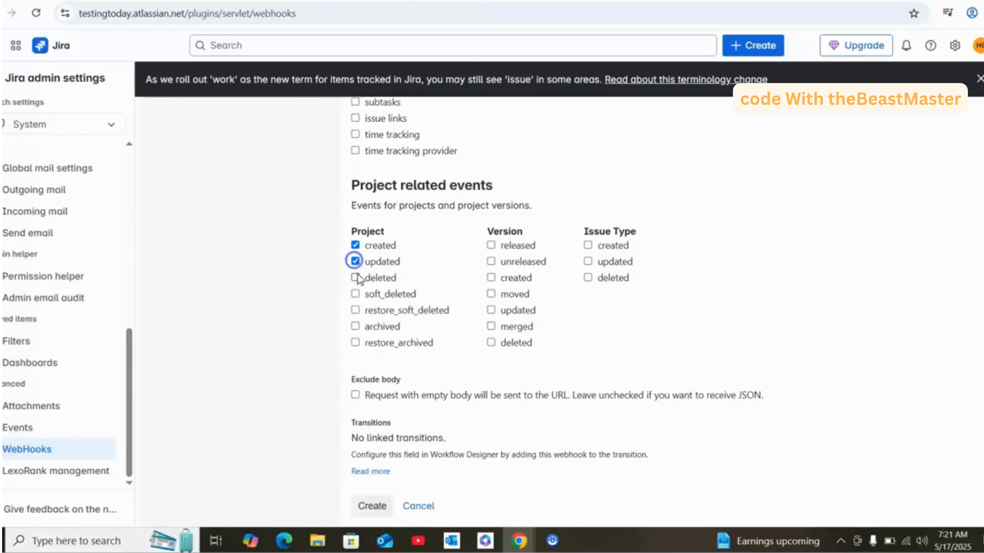
pyautogui.click(354, 277)
pyautogui.click(489, 246)
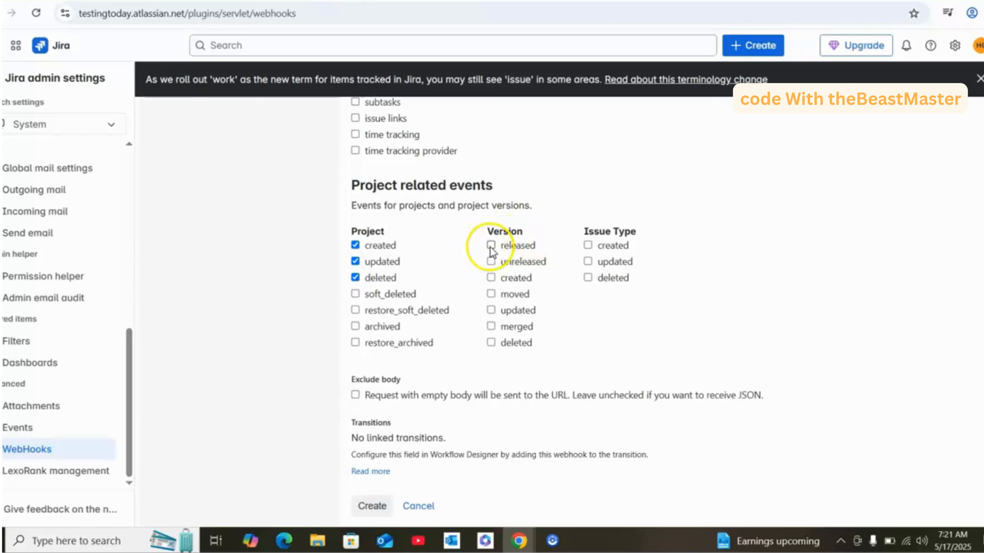
pyautogui.click(491, 261)
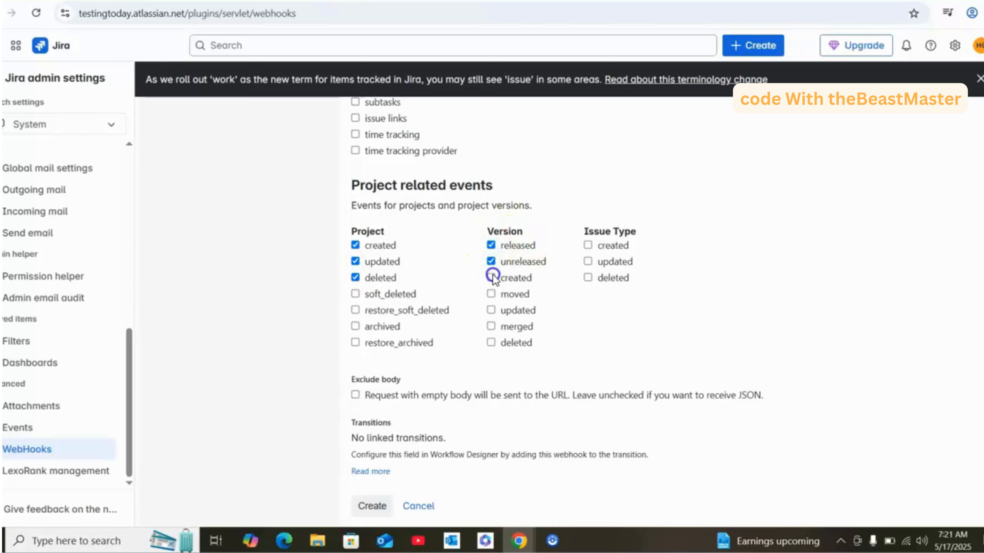
pyautogui.click(491, 278)
pyautogui.click(455, 285)
# - Create the webhook with the chosen events and review its saved details
pyautogui.scroll(2, 366, 333)
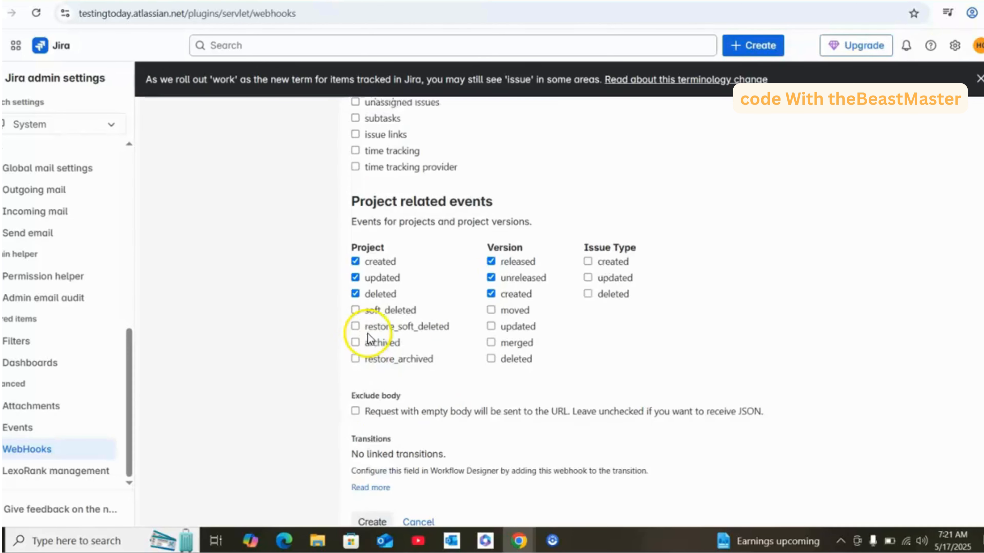
pyautogui.scroll(12, 542, 329)
pyautogui.scroll(-14, 544, 329)
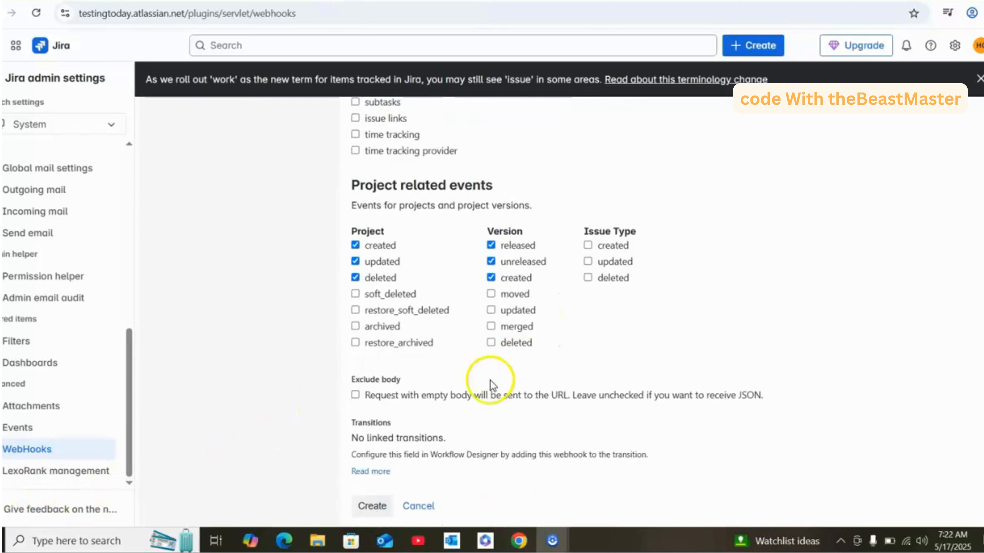
pyautogui.click(370, 507)
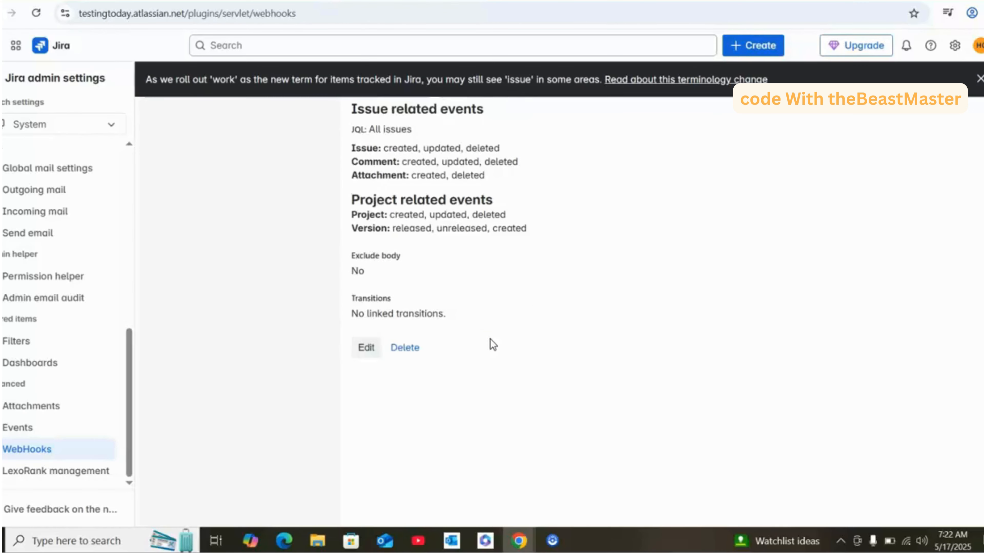
pyautogui.scroll(5, 492, 344)
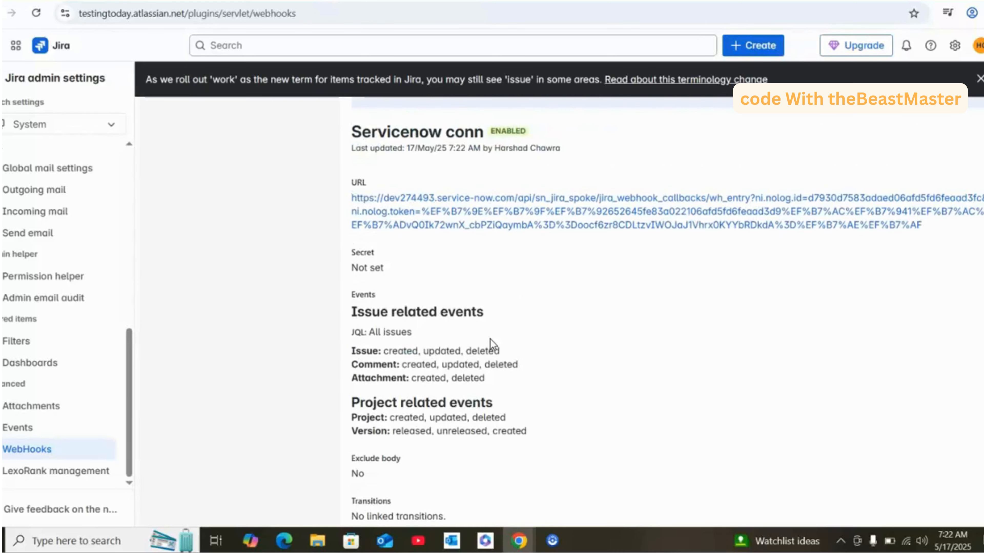
pyautogui.scroll(5, 491, 339)
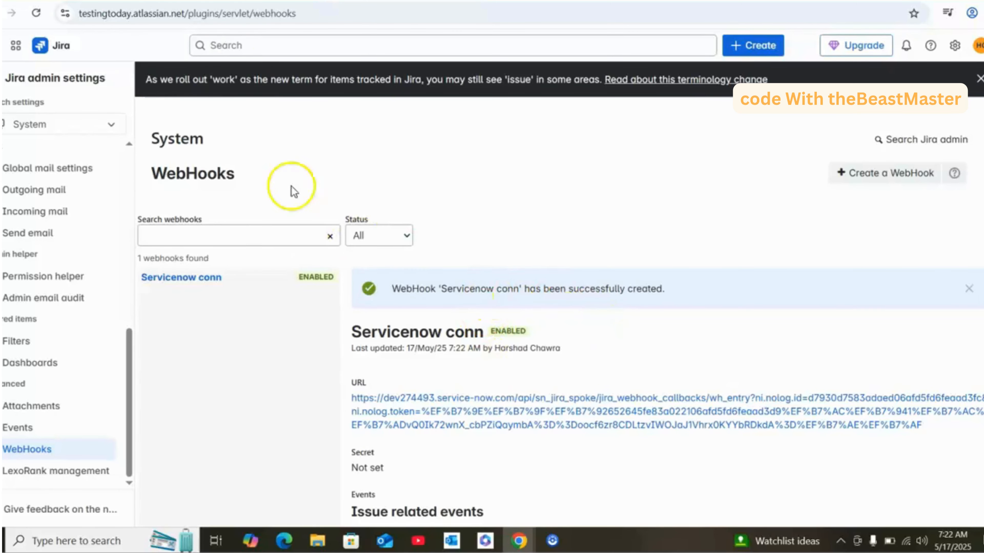
# - Switch to ServiceNow and start a new Jira webhook routing policy decision labelled "create jira issue"
pyautogui.click(224, 5)
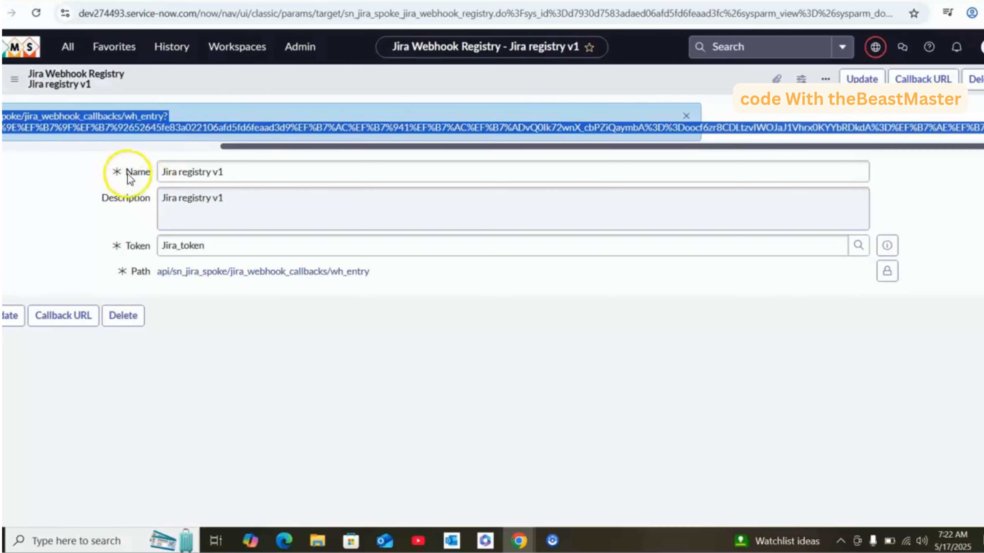
pyautogui.click(66, 55)
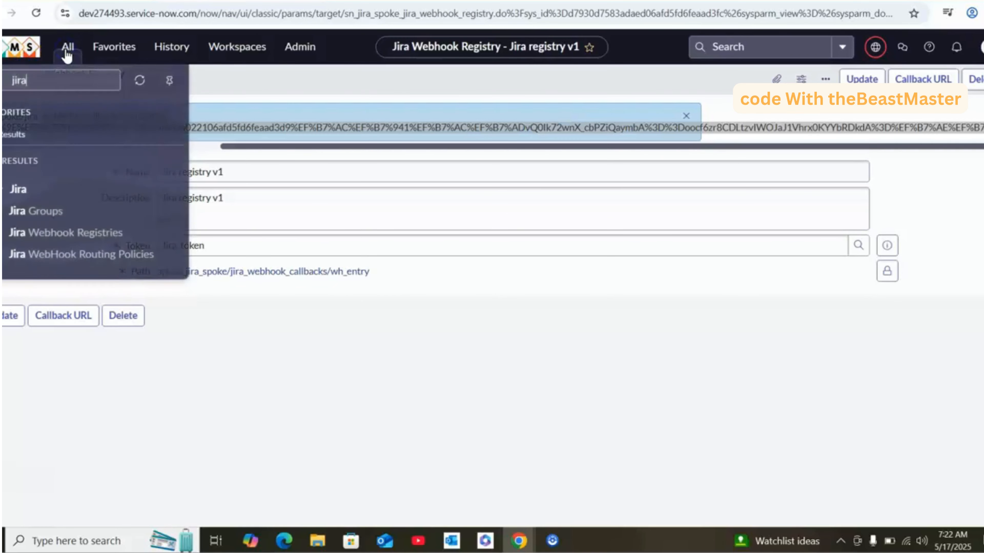
pyautogui.click(89, 256)
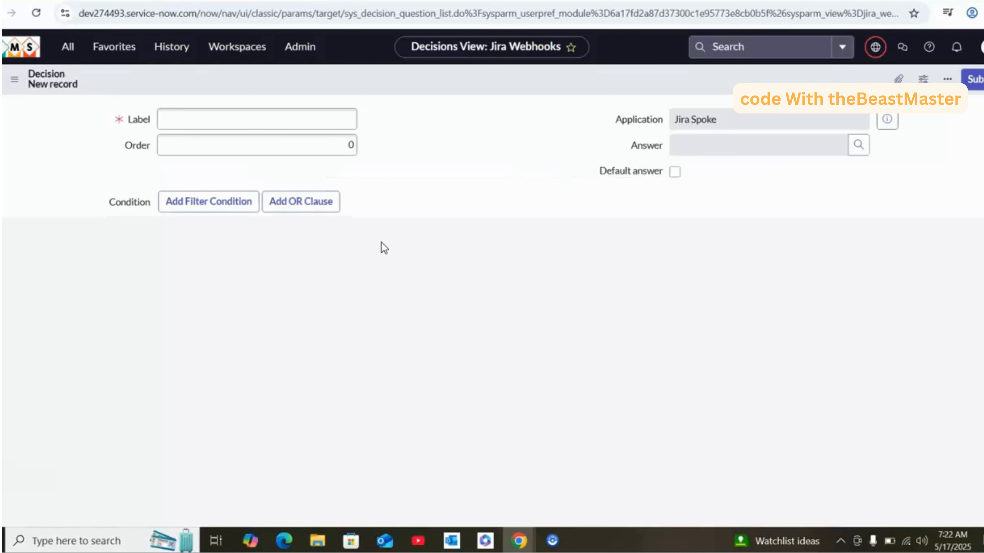
pyautogui.click(286, 124)
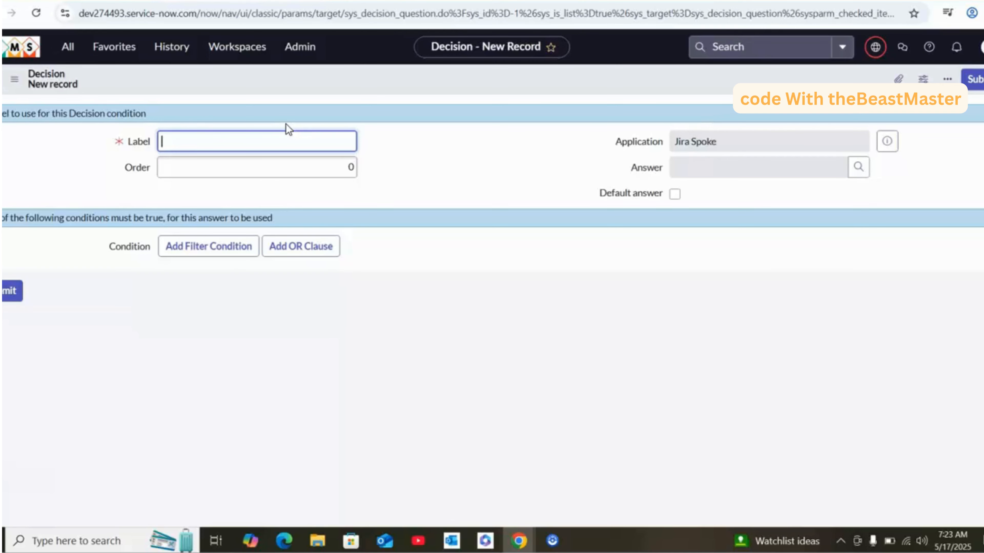
pyautogui.write('create ji')
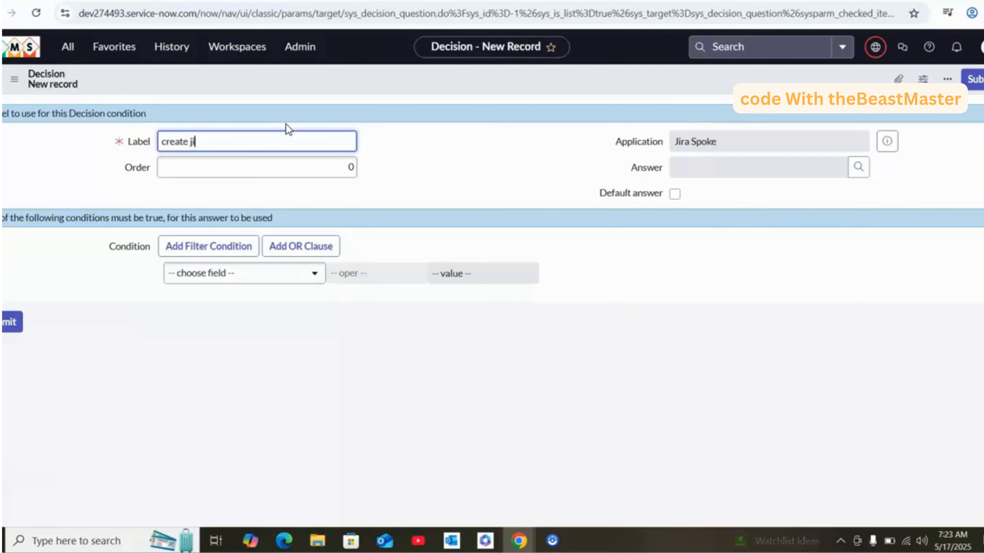
pyautogui.write('ra issue')
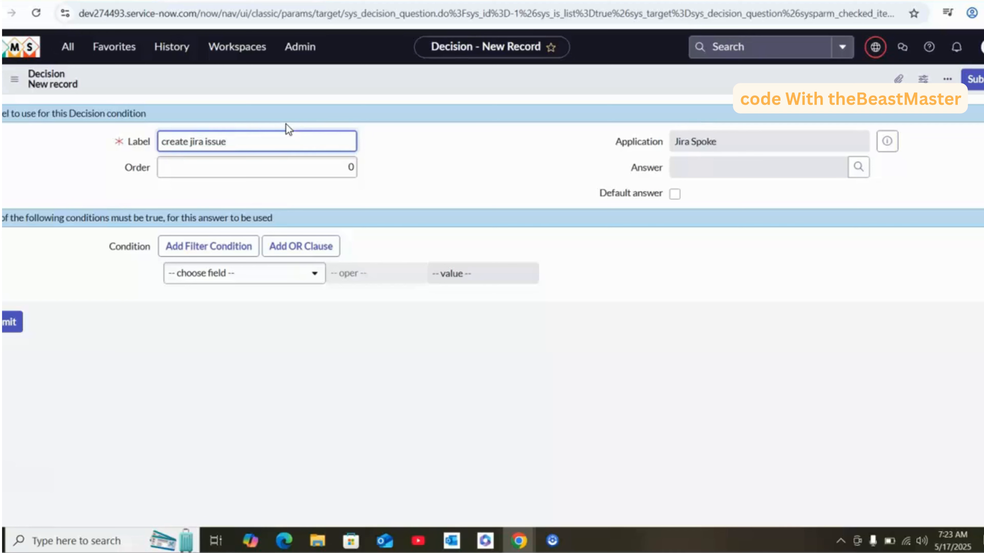
# - Set the decision's condition to Webhook Event is Issue Created
pyautogui.click(267, 276)
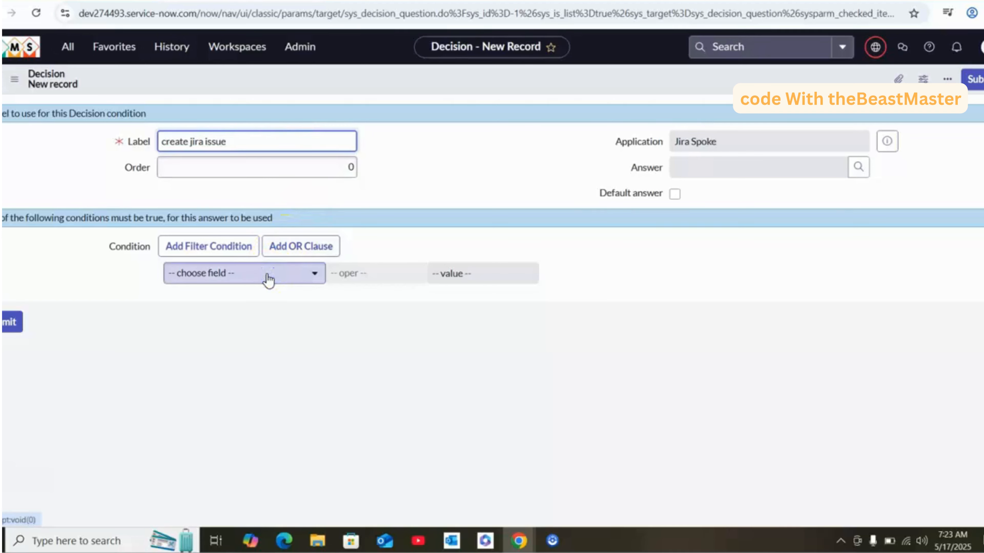
pyautogui.write('web')
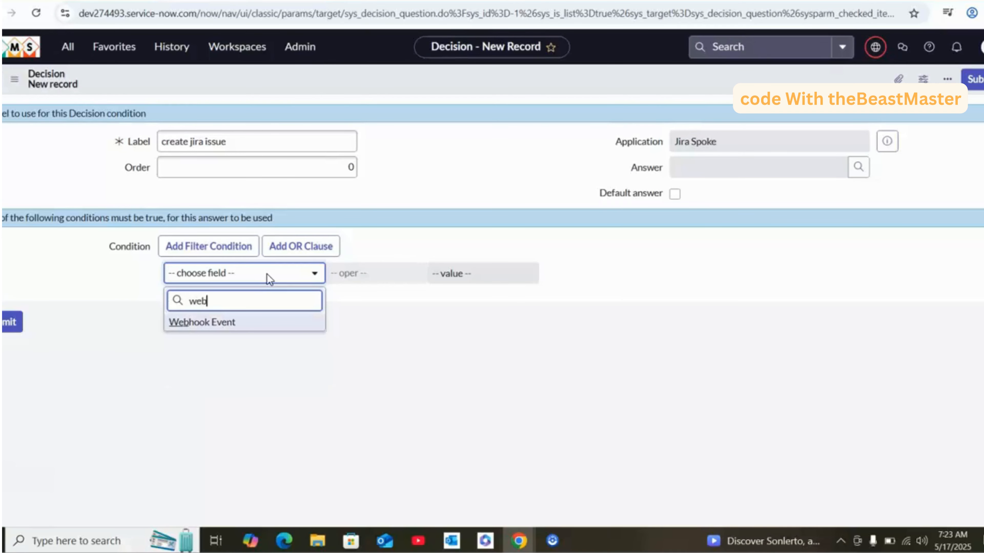
pyautogui.click(257, 296)
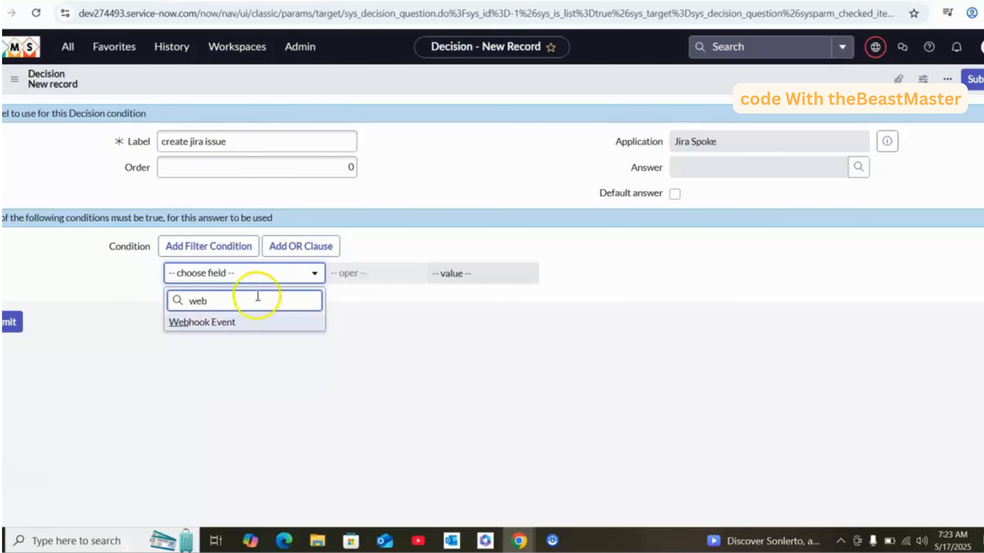
pyautogui.click(248, 322)
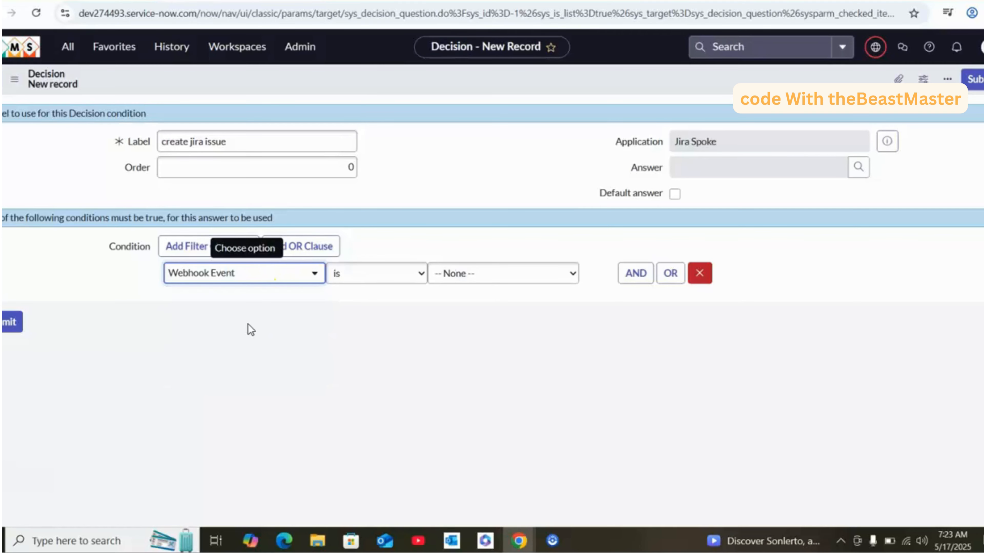
pyautogui.click(484, 274)
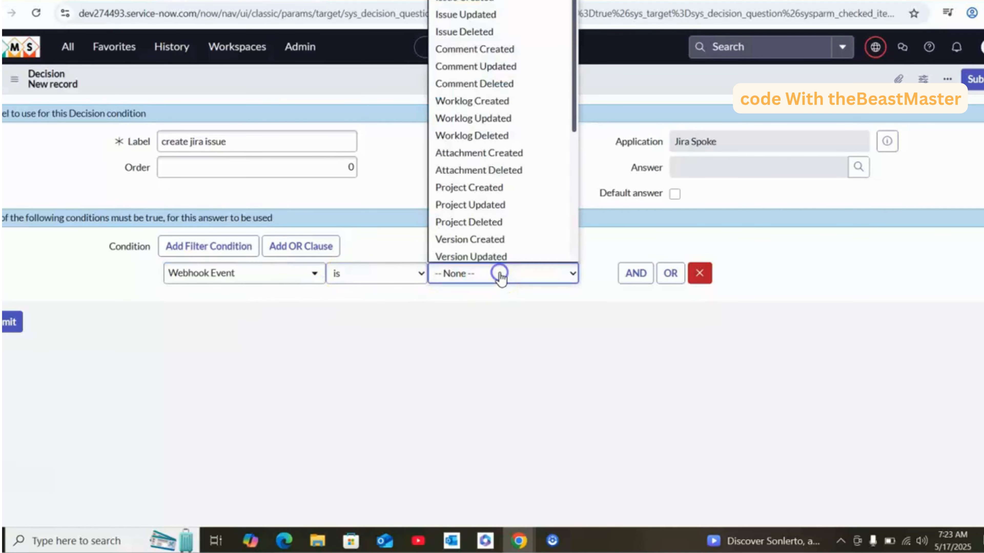
pyautogui.click(469, 3)
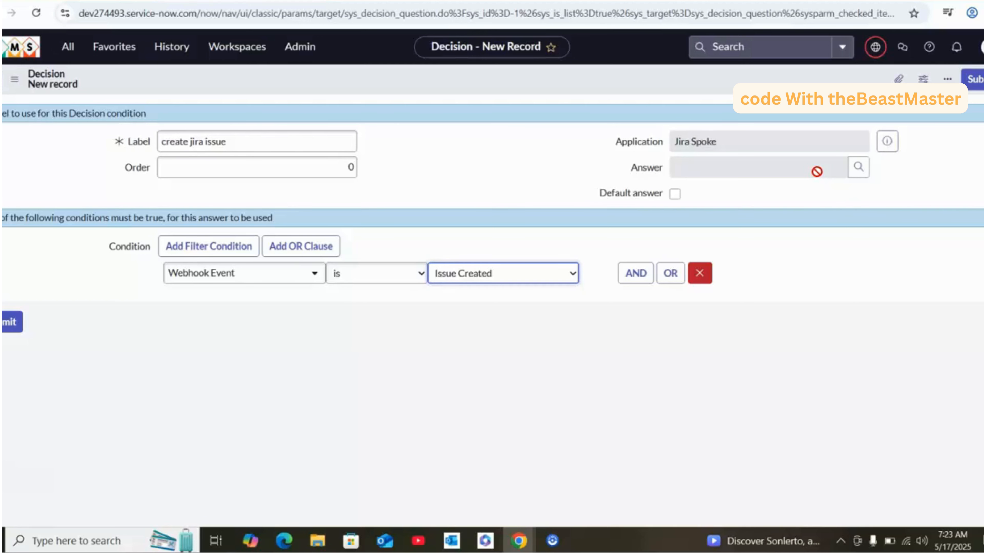
# - Set the decision's answer to the Process Jira Webhooks document from the Flow [sys_hub_flow] table and save the record
pyautogui.click(858, 167)
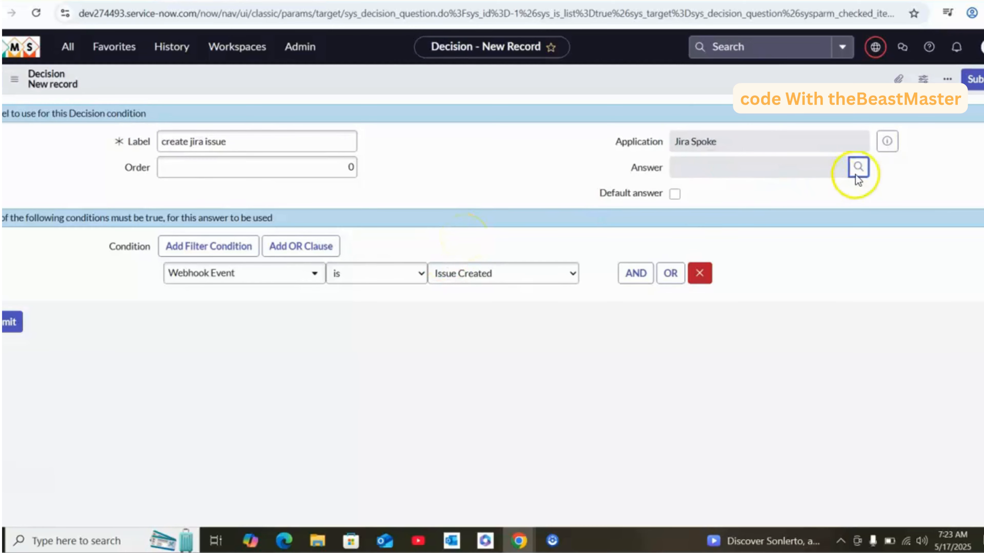
pyautogui.click(858, 167)
pyautogui.click(350, 184)
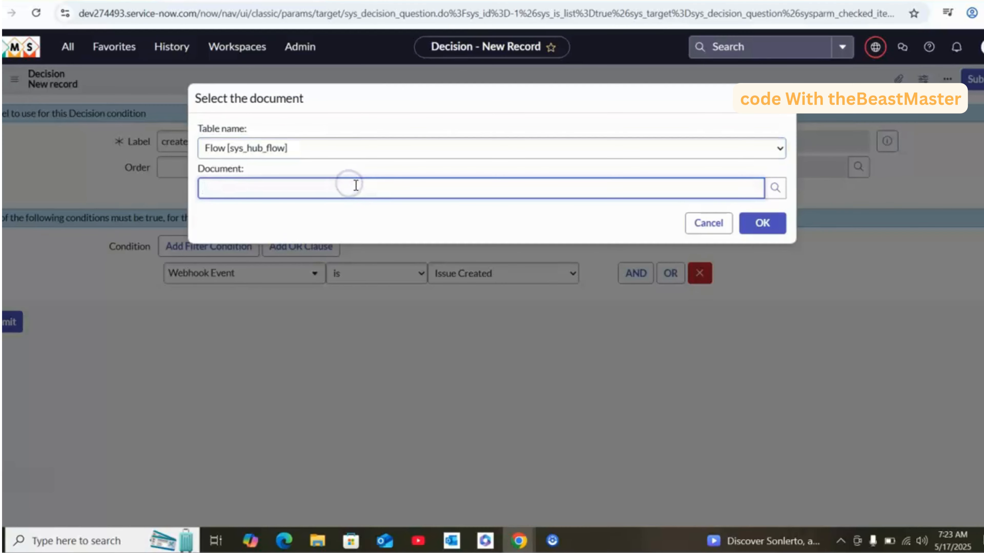
pyautogui.write('process')
pyautogui.click(268, 243)
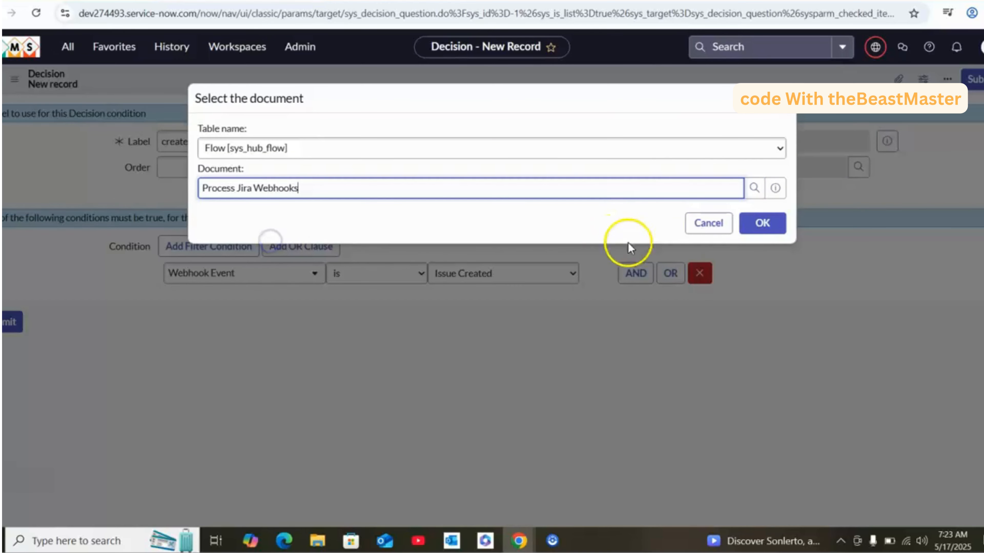
pyautogui.click(761, 223)
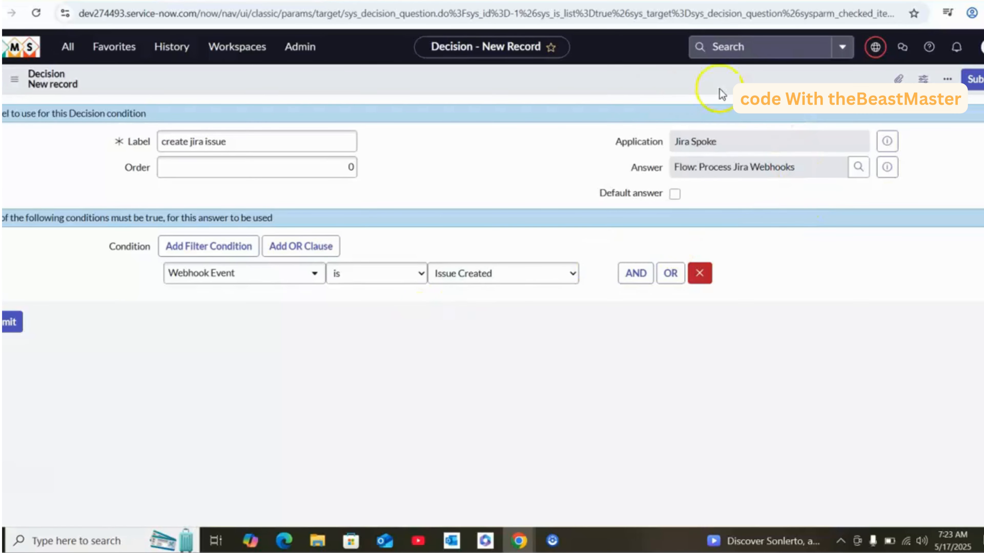
pyautogui.rightClick(637, 78)
pyautogui.click(660, 82)
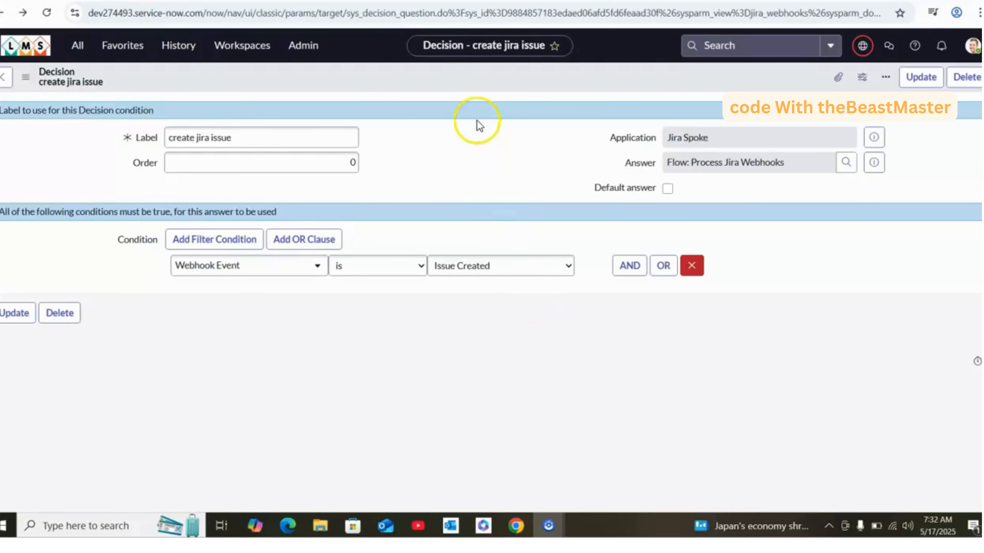
# - Switch to Jira and start a new story in first project (KAN) with the summary "test11"
pyautogui.hotkey('alt', 'Tab')
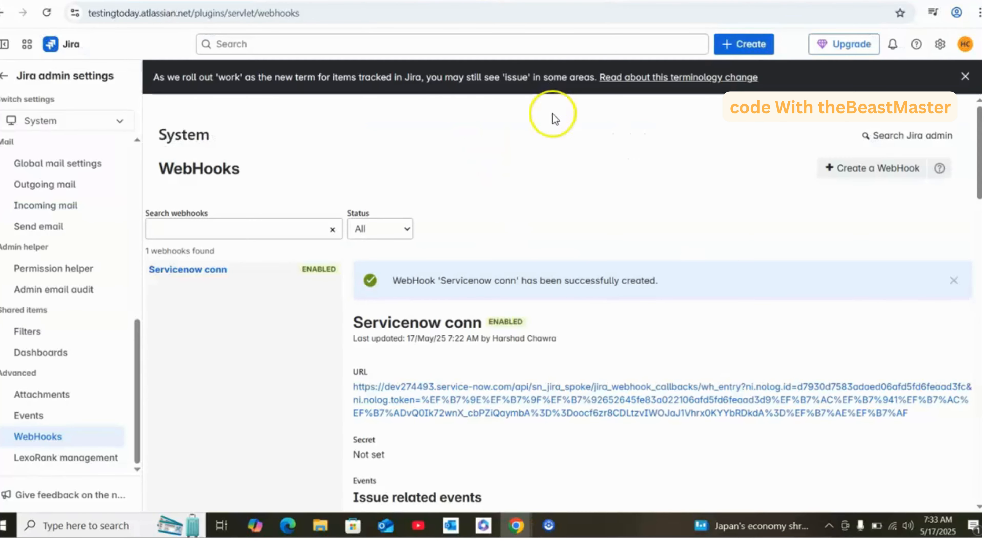
pyautogui.click(744, 44)
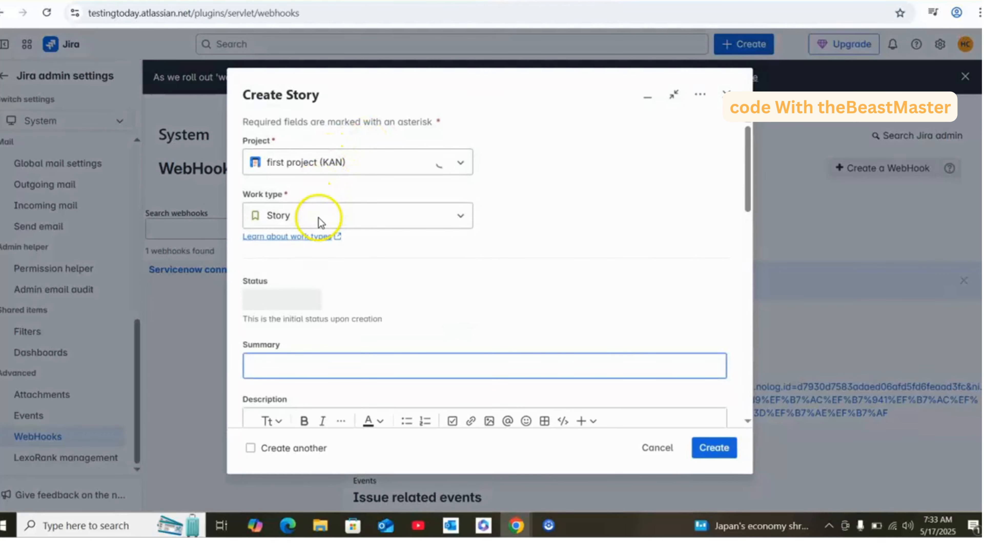
pyautogui.click(304, 365)
pyautogui.write('tes')
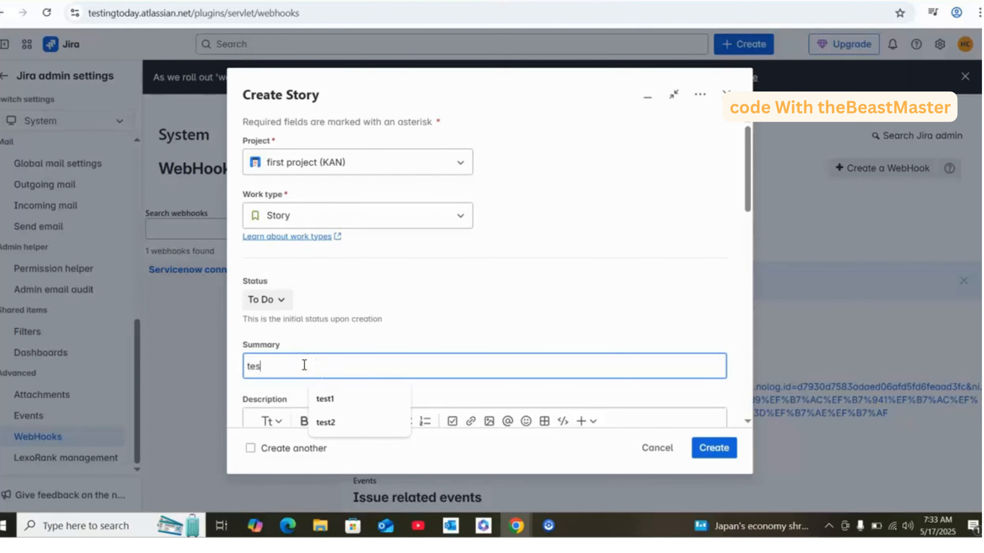
pyautogui.write('t11')
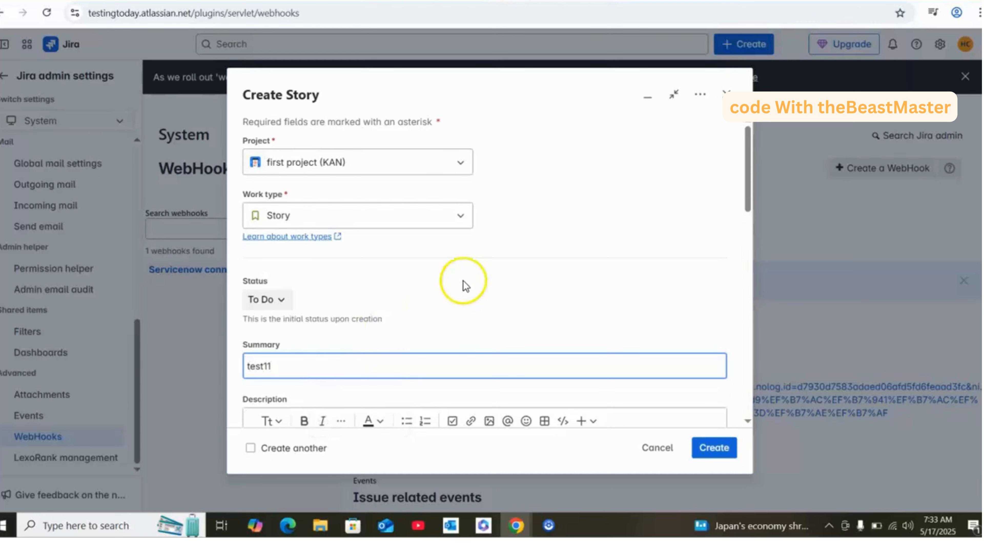
# - Enter "test11" as the story's description and create the story with the remaining fields at their defaults
pyautogui.scroll(-3, 463, 285)
pyautogui.click(332, 327)
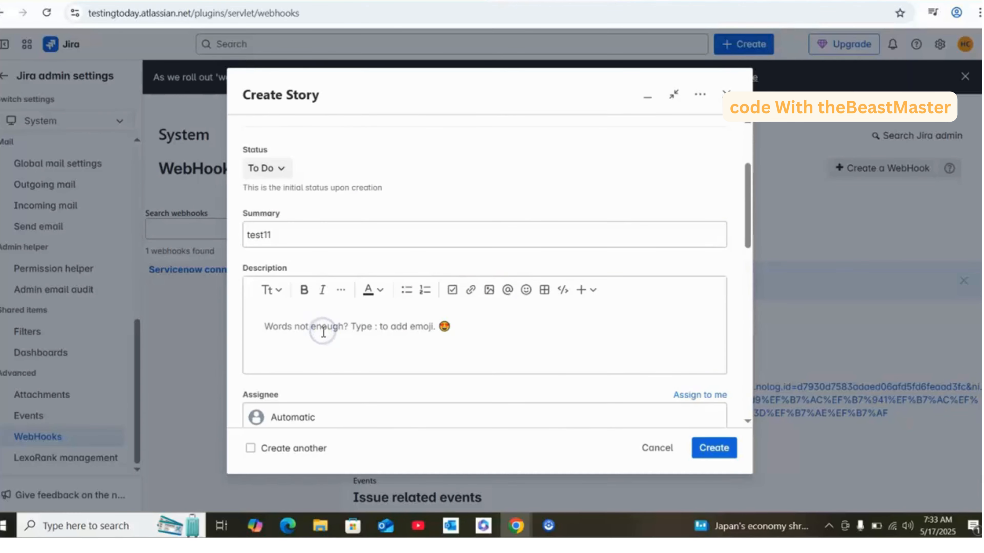
pyautogui.write('test11')
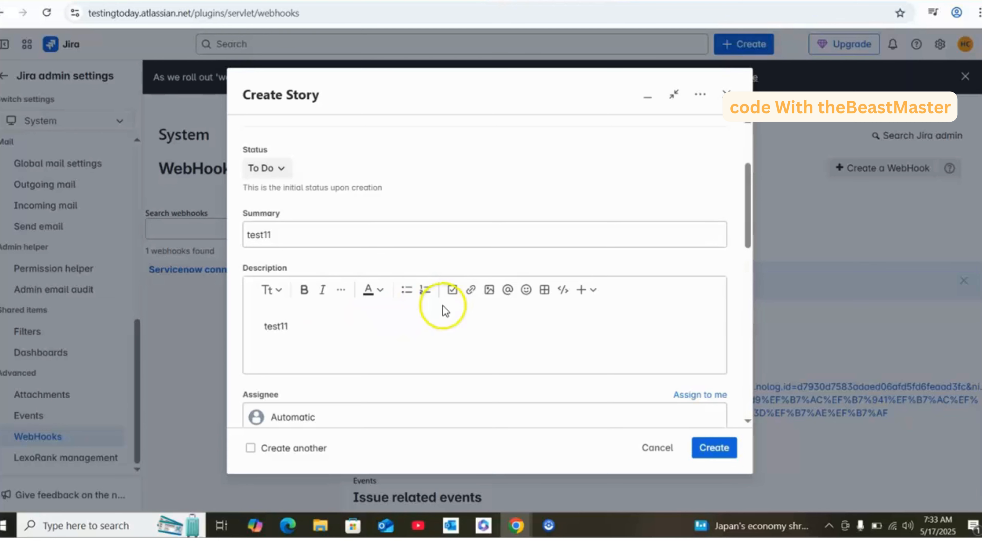
pyautogui.scroll(-10, 444, 310)
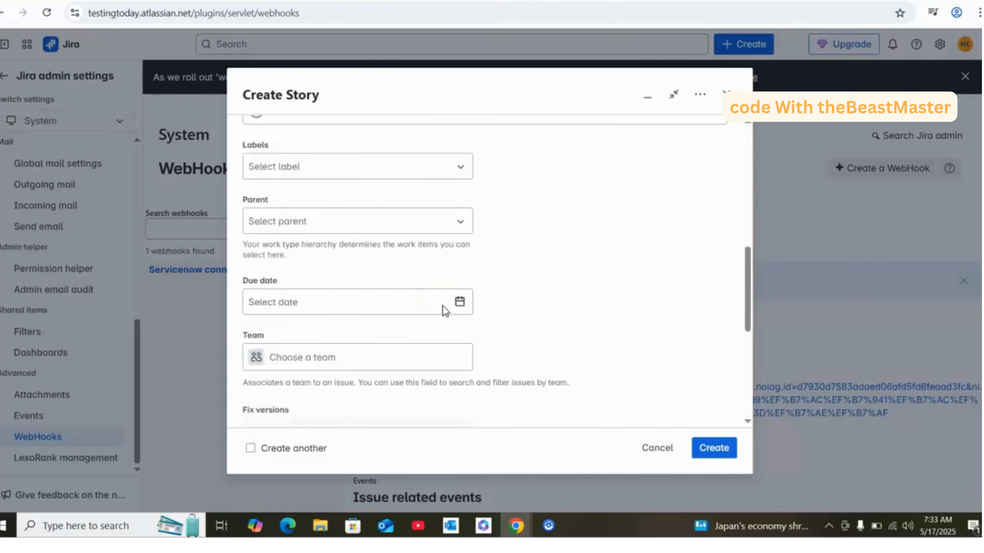
pyautogui.scroll(-5, 446, 310)
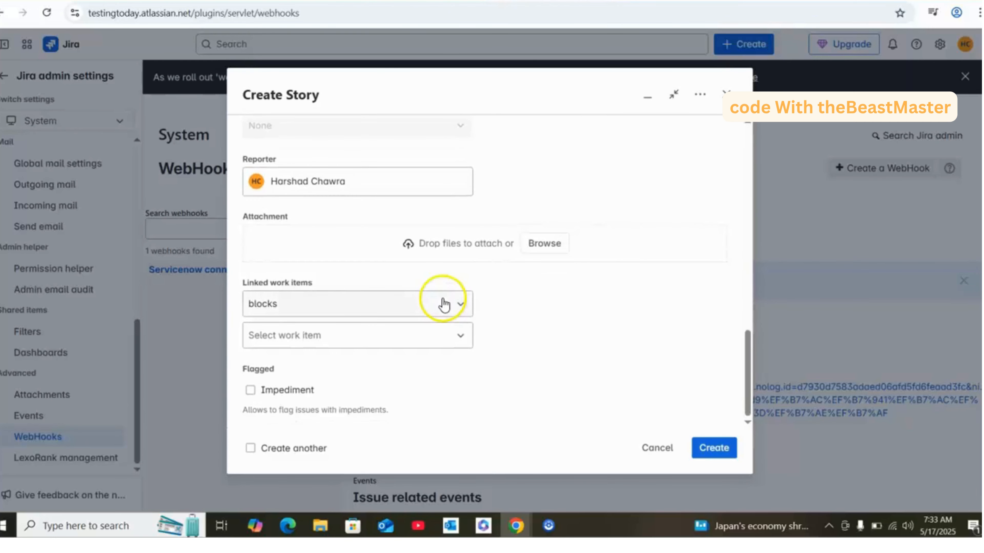
pyautogui.click(709, 449)
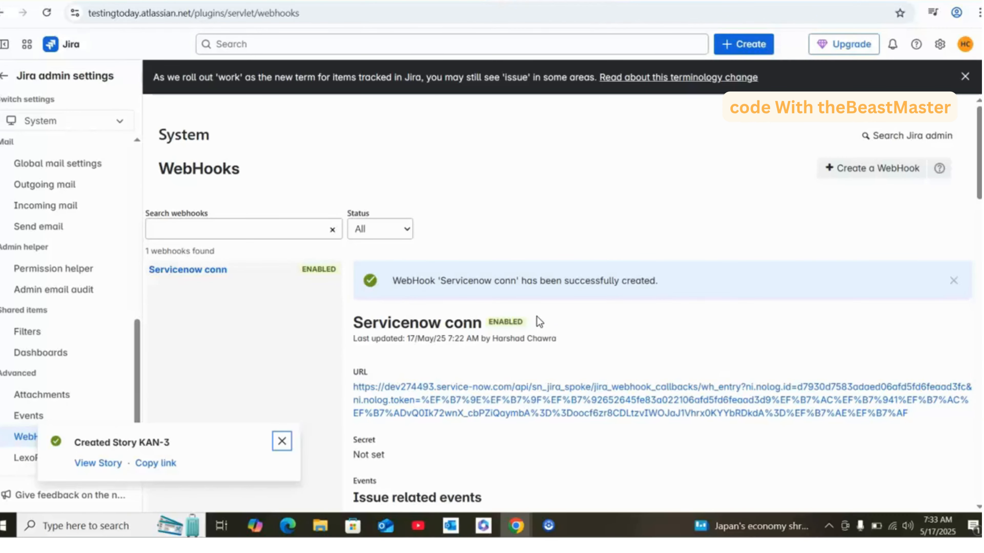
# - View the newly created Jira story and refresh ServiceNow's flow engine contexts list for today's Process Jira Webhooks runs
pyautogui.click(107, 461)
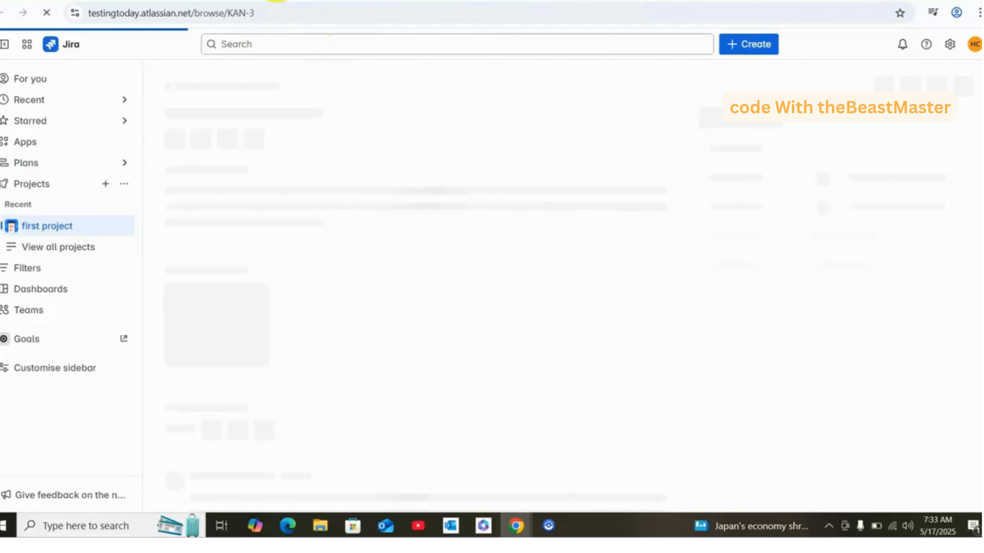
pyautogui.click(260, 1)
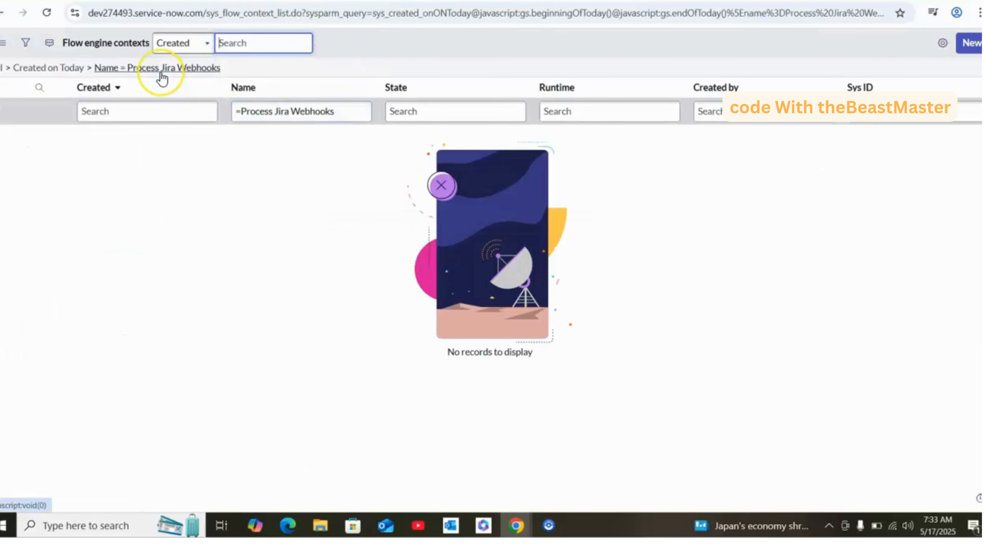
pyautogui.click(185, 70)
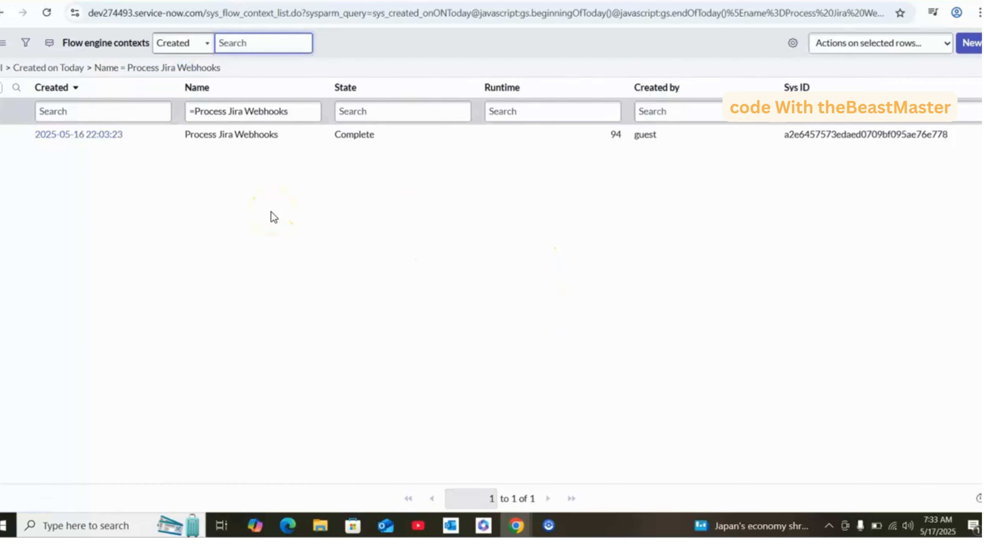
# - Open the Process Jira Webhooks execution in Operations View and examine the Log action's configuration and output details
pyautogui.click(90, 136)
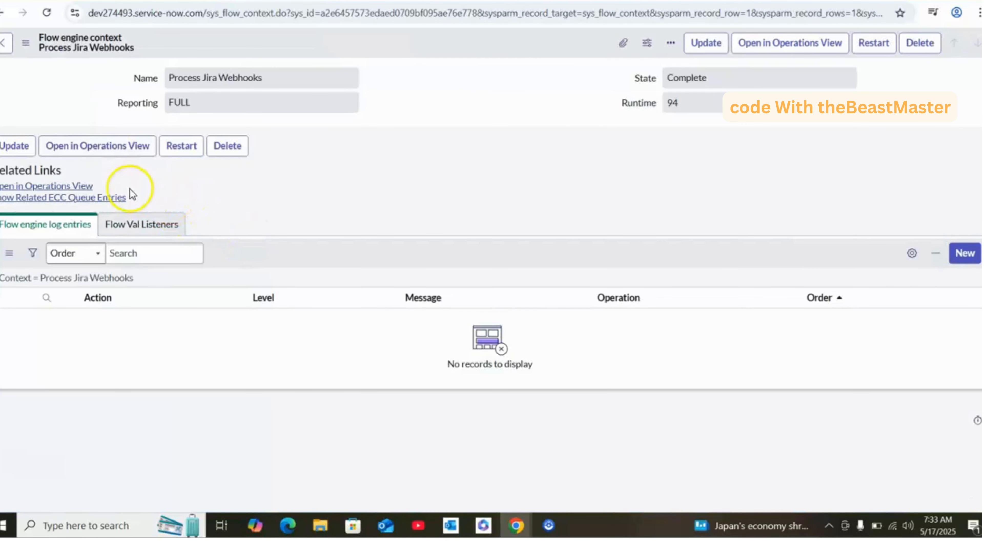
pyautogui.click(103, 149)
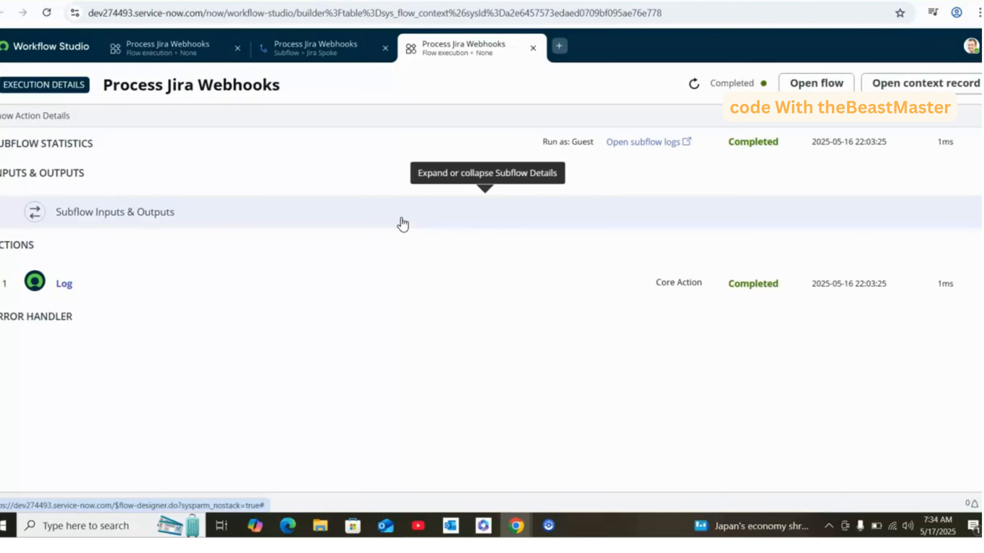
pyautogui.click(63, 284)
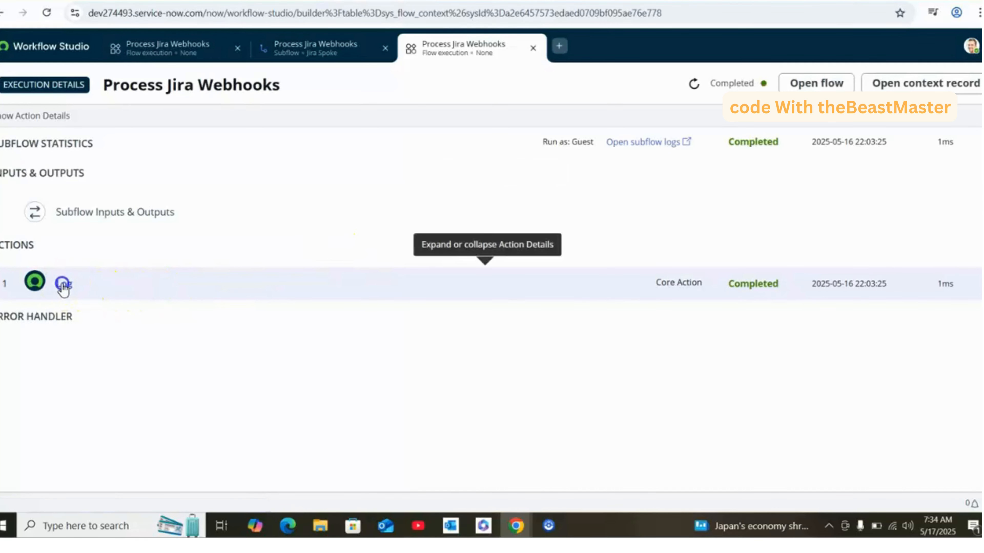
pyautogui.scroll(-2, 241, 287)
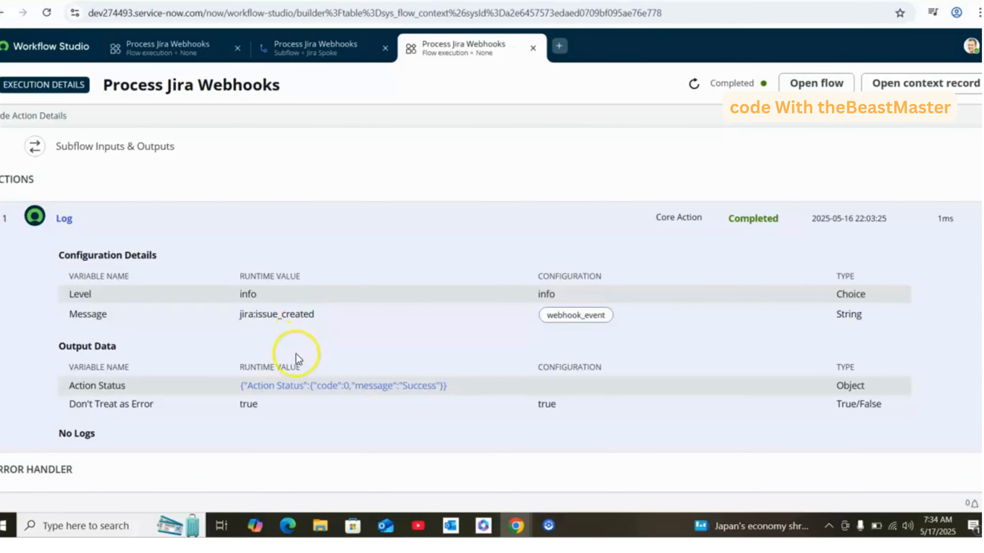
pyautogui.scroll(-2, 296, 356)
pyautogui.scroll(4, 298, 362)
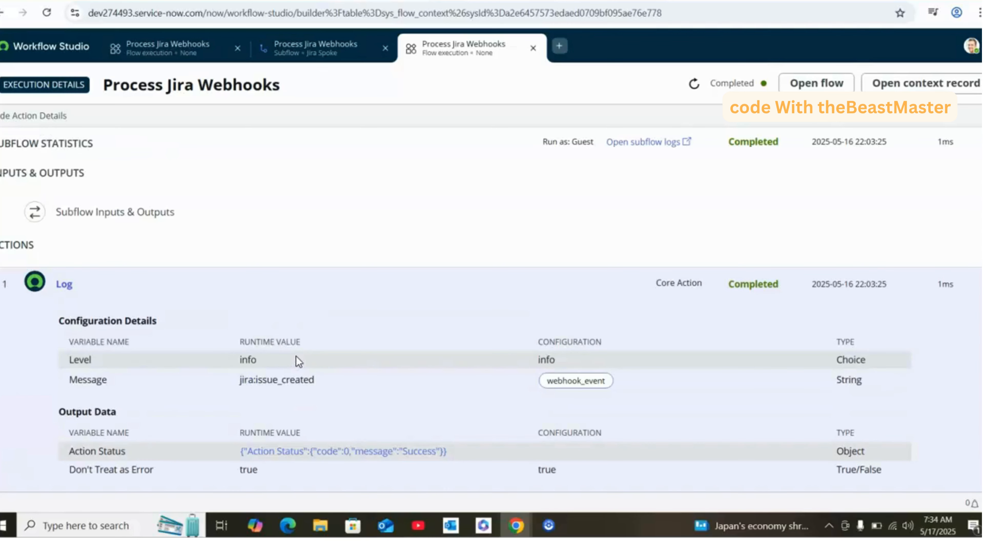
pyautogui.scroll(-2, 296, 357)
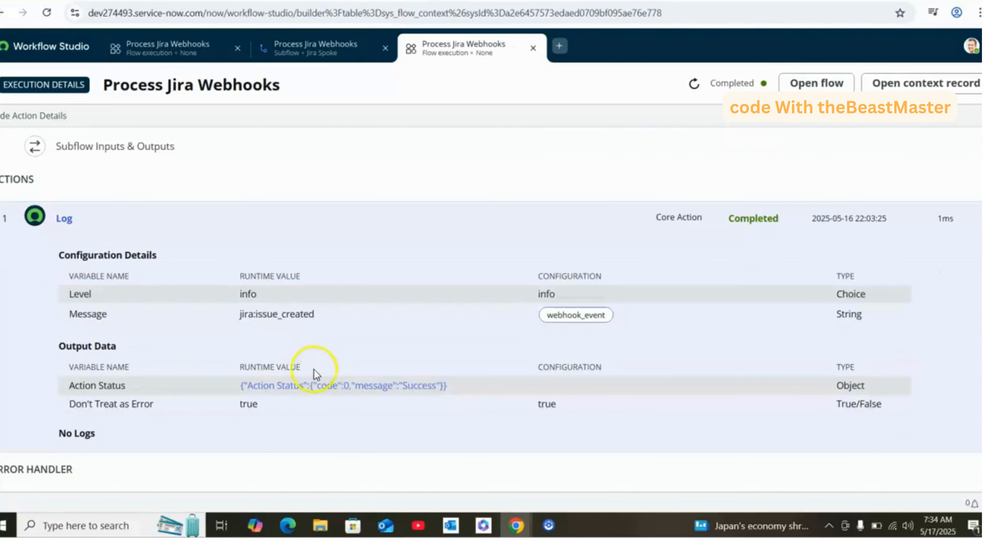
# - Return to the ServiceNow decision record, search the application modules for "logs" and open all System Log entries
pyautogui.click(170, 2)
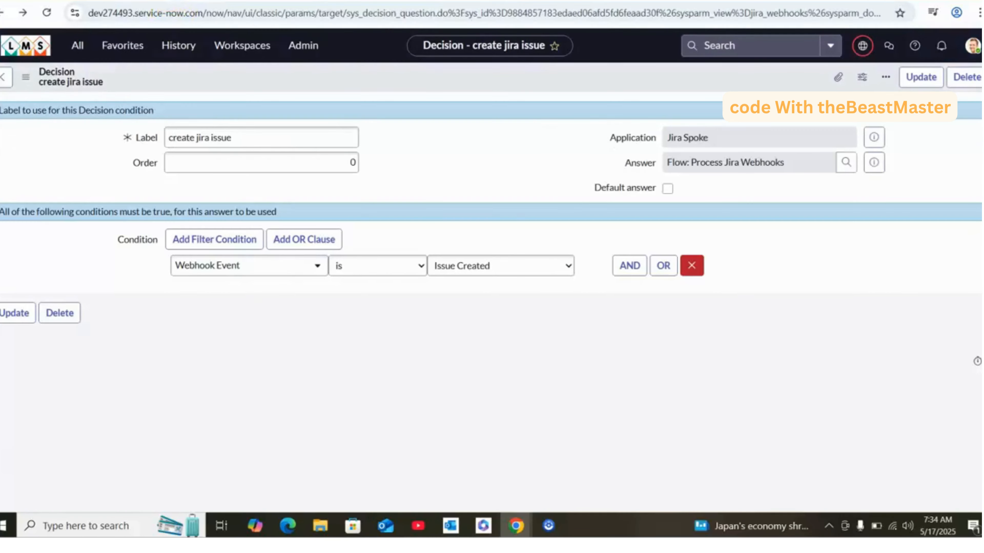
pyautogui.click(79, 45)
pyautogui.write('log')
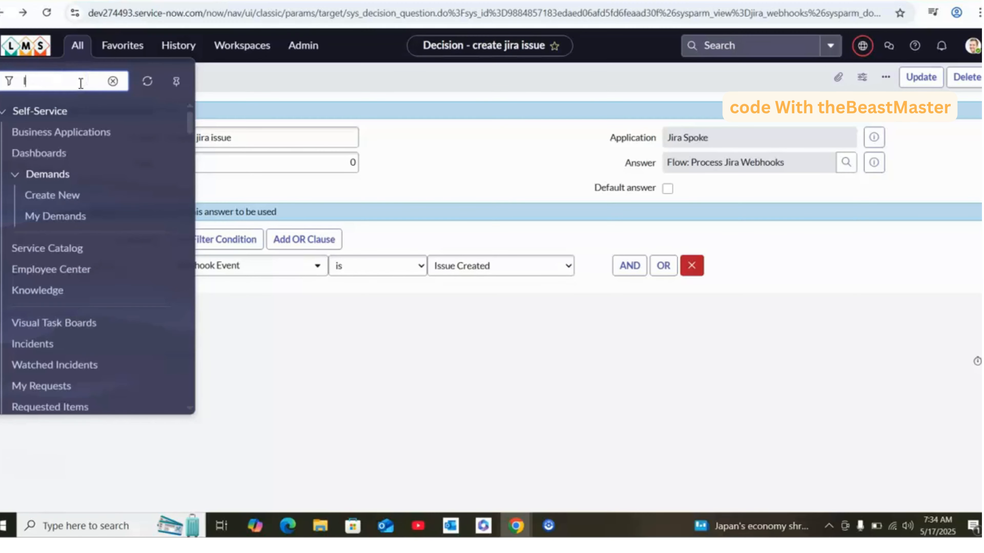
pyautogui.write('s')
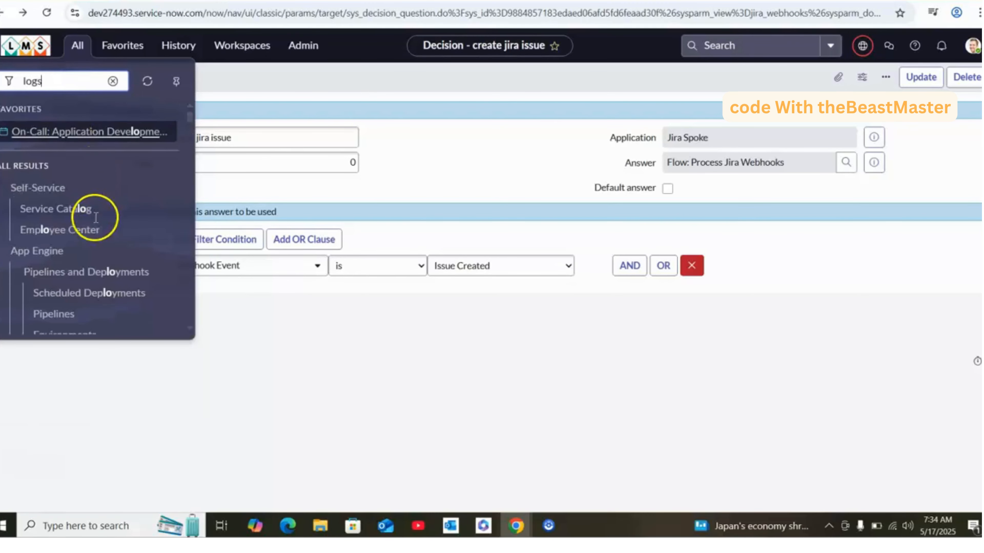
pyautogui.scroll(-3, 70, 250)
pyautogui.scroll(-15, 75, 243)
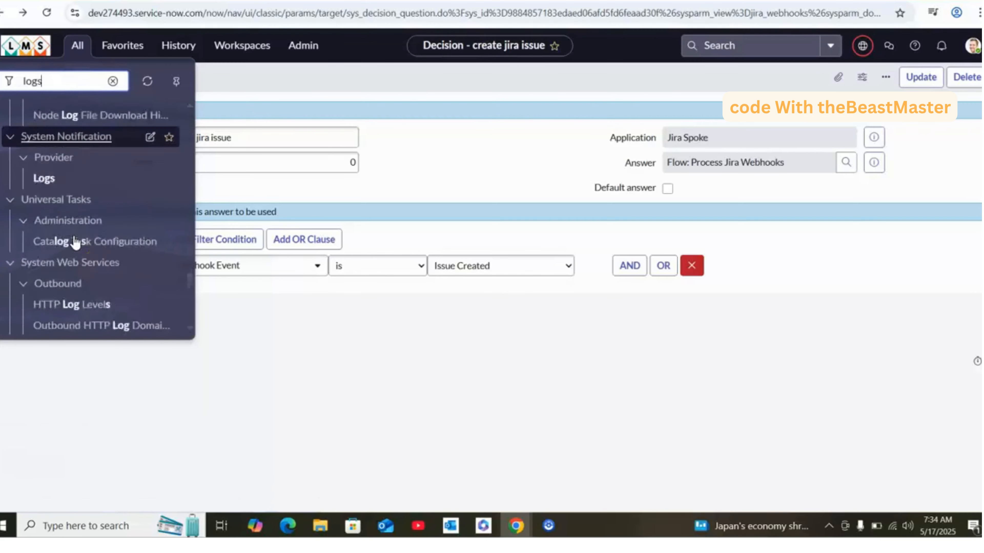
pyautogui.scroll(-6, 75, 244)
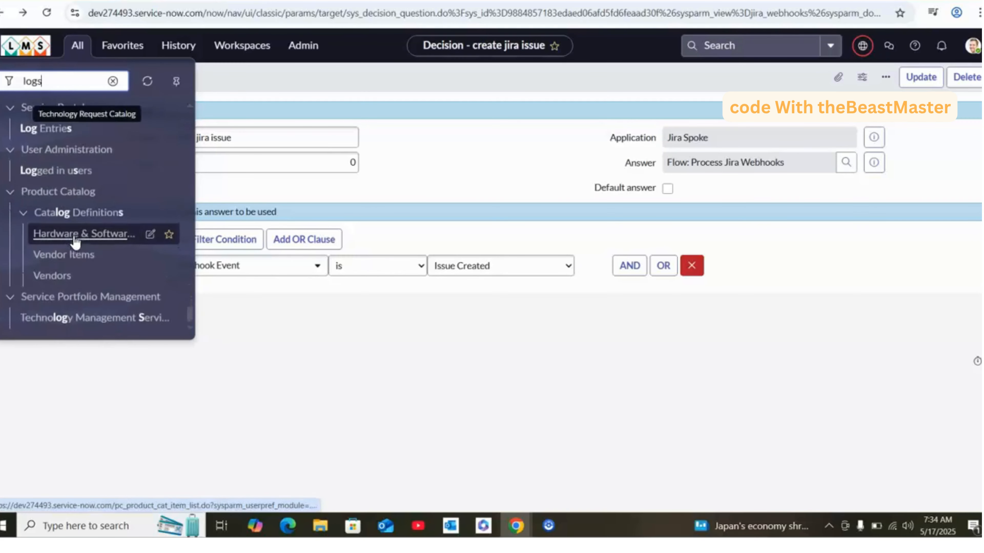
pyautogui.scroll(15, 75, 242)
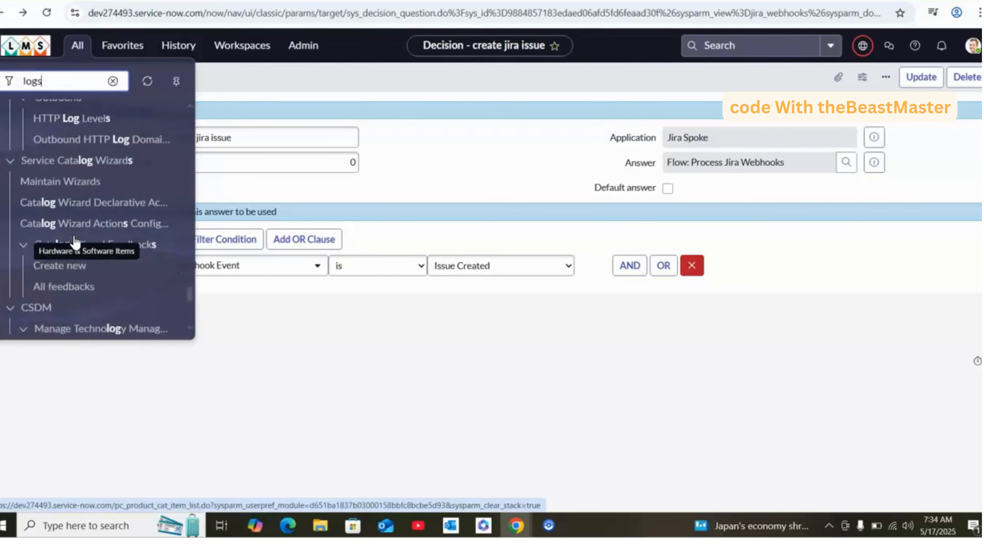
pyautogui.scroll(6, 75, 242)
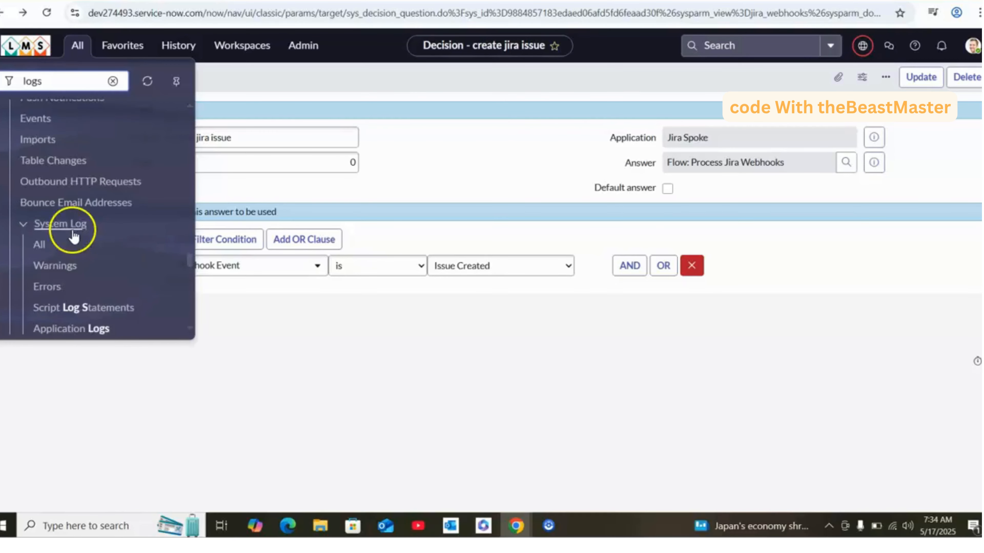
pyautogui.click(81, 244)
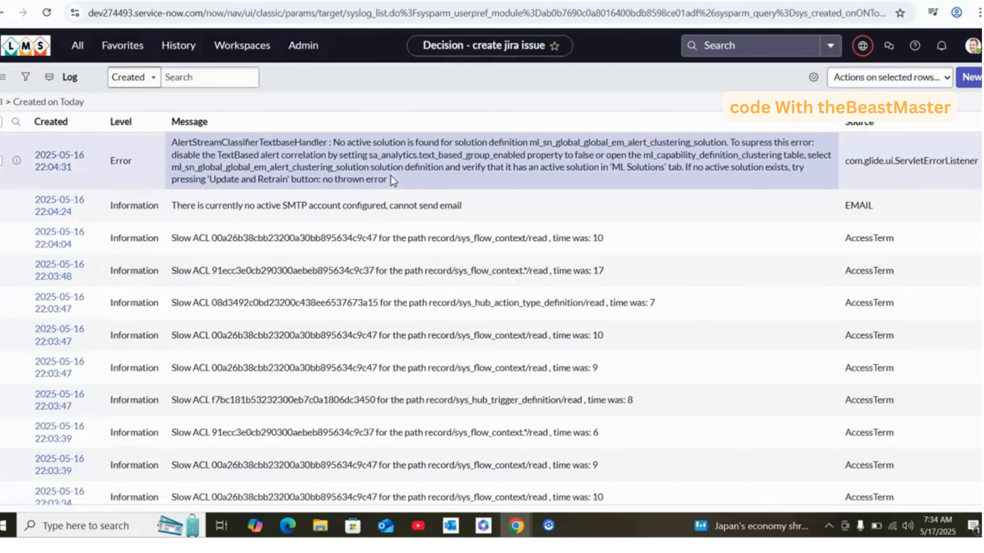
# - Find the Flow Designer entry in today's system log with the message jira:issue_created and select its message text
pyautogui.scroll(-8, 304, 219)
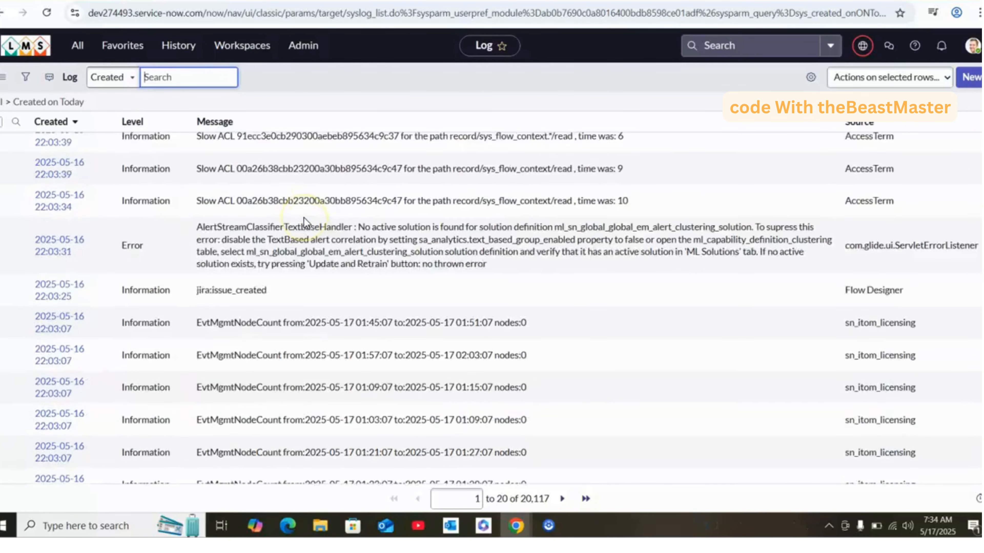
pyautogui.scroll(-2, 303, 221)
pyautogui.moveTo(267, 234); pyautogui.dragTo(194, 235)
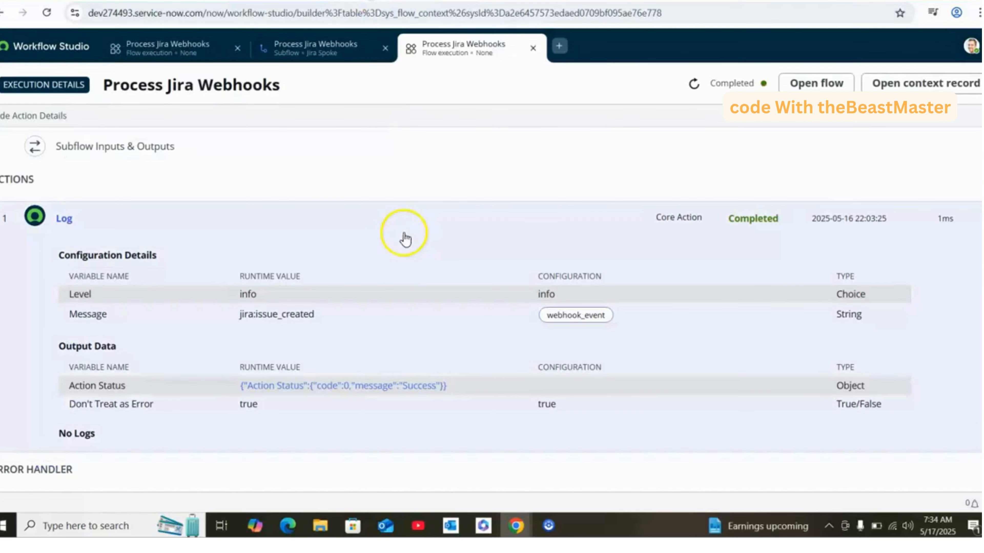
pyautogui.scroll(2, 397, 243)
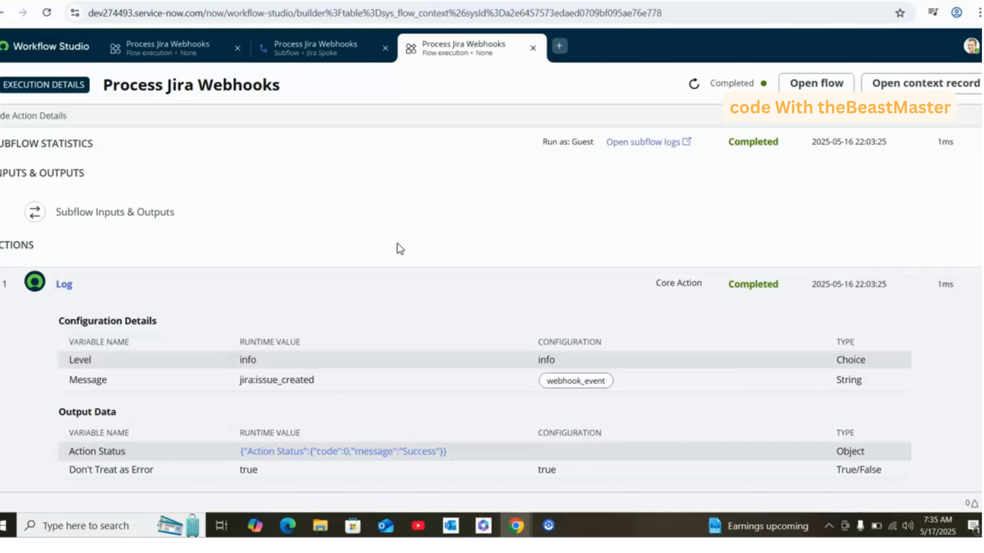
pyautogui.click(399, 247)
pyautogui.click(3, 442)
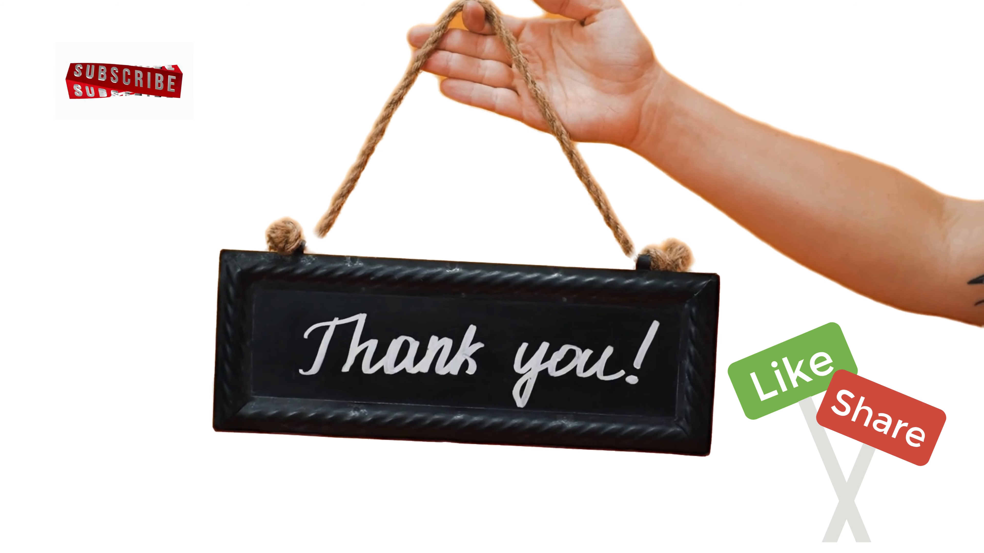